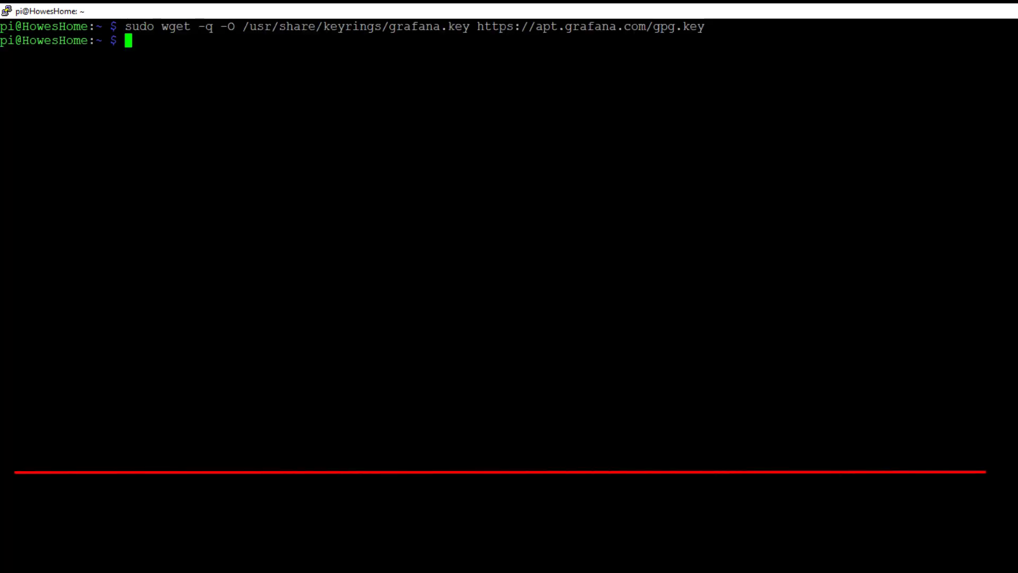
- Bring back the Grafana instructions and maximize Notepad to fill the screen
key("alt+Tab")
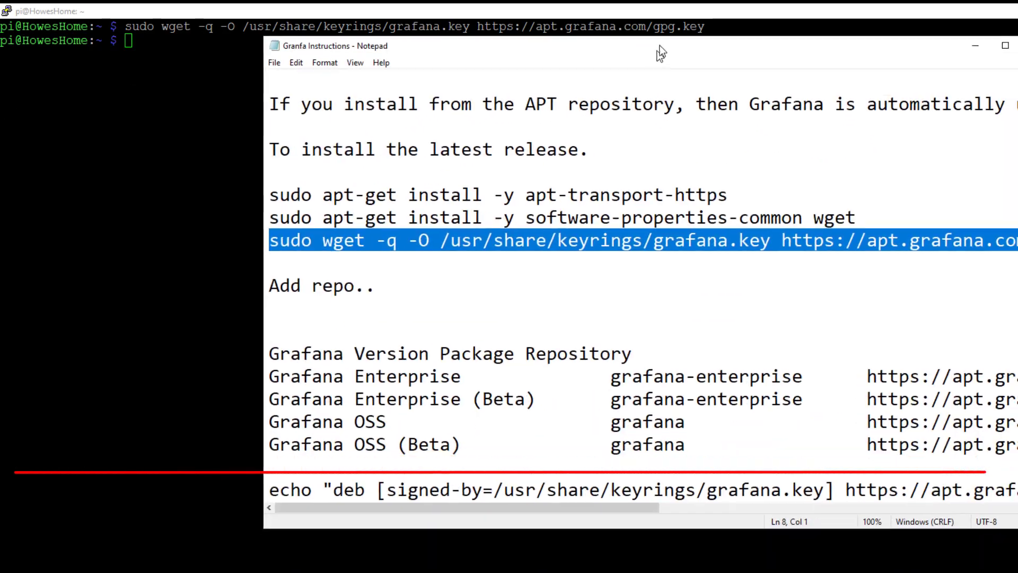
left_click(1002, 26)
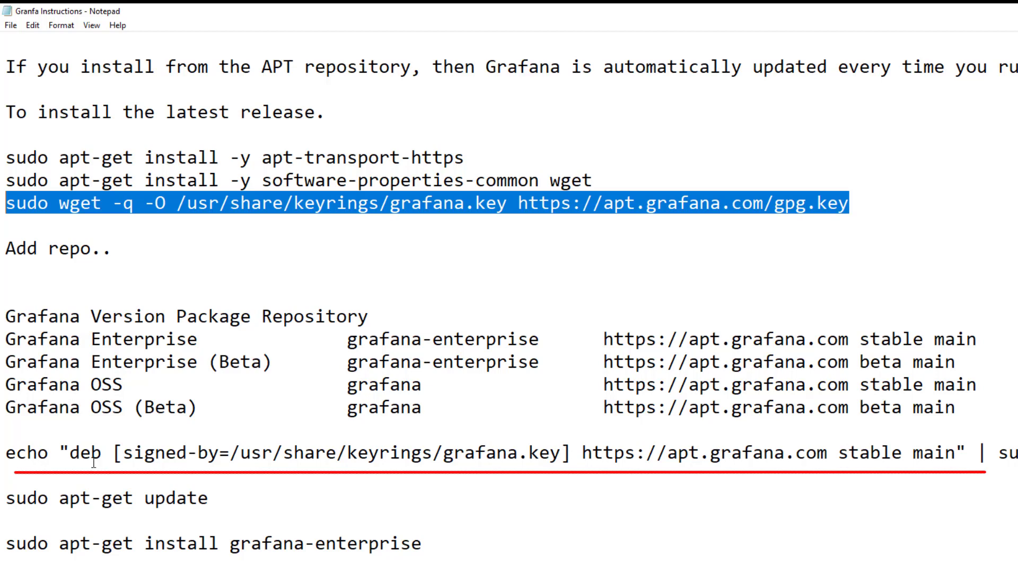
left_click_drag(7, 452, 1017, 453)
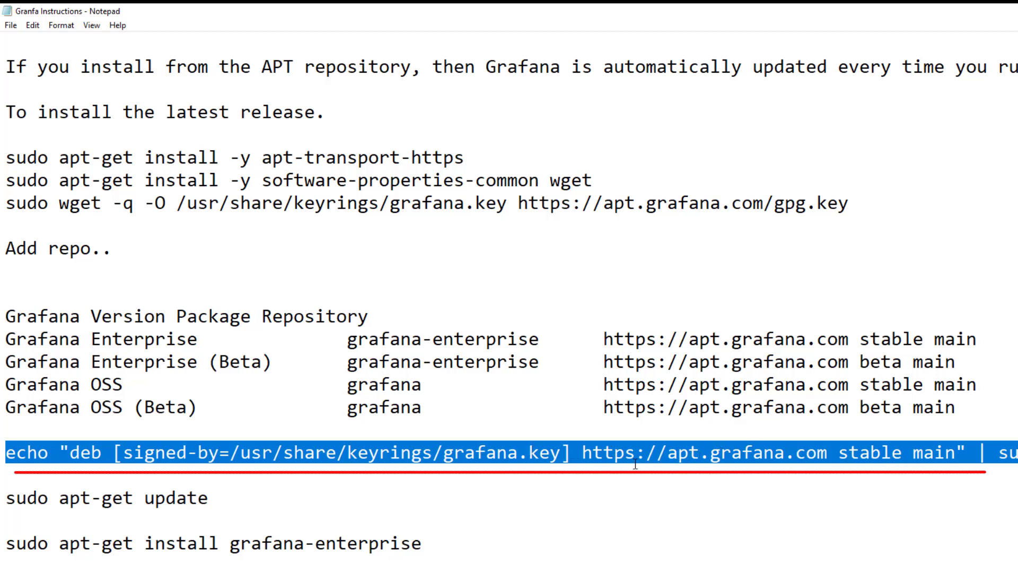
left_click(297, 464)
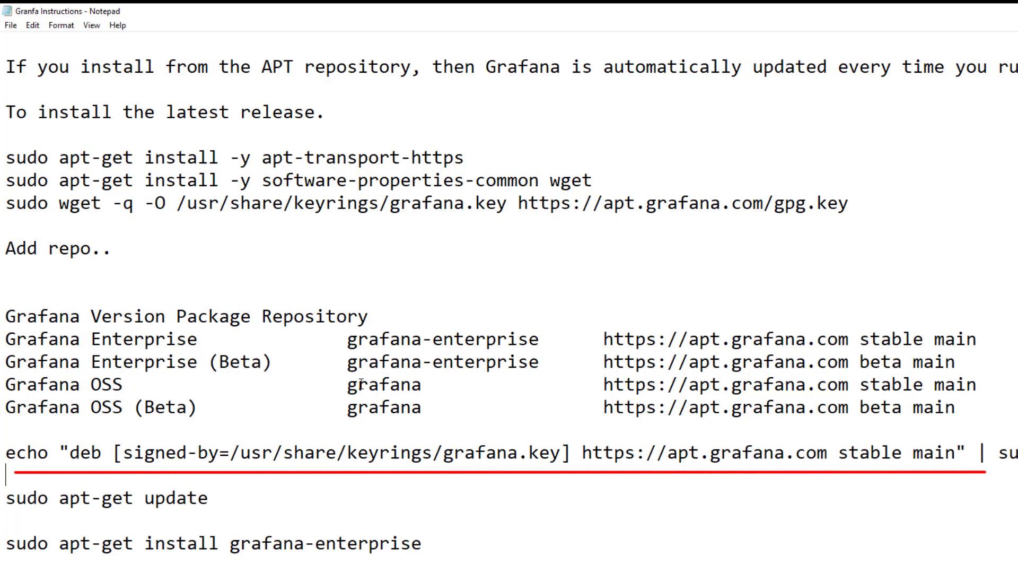
- Compare the echo line's repository URL with the OSS and Enterprise URLs, then select the whole echo line
left_click_drag(91, 385, 133, 385)
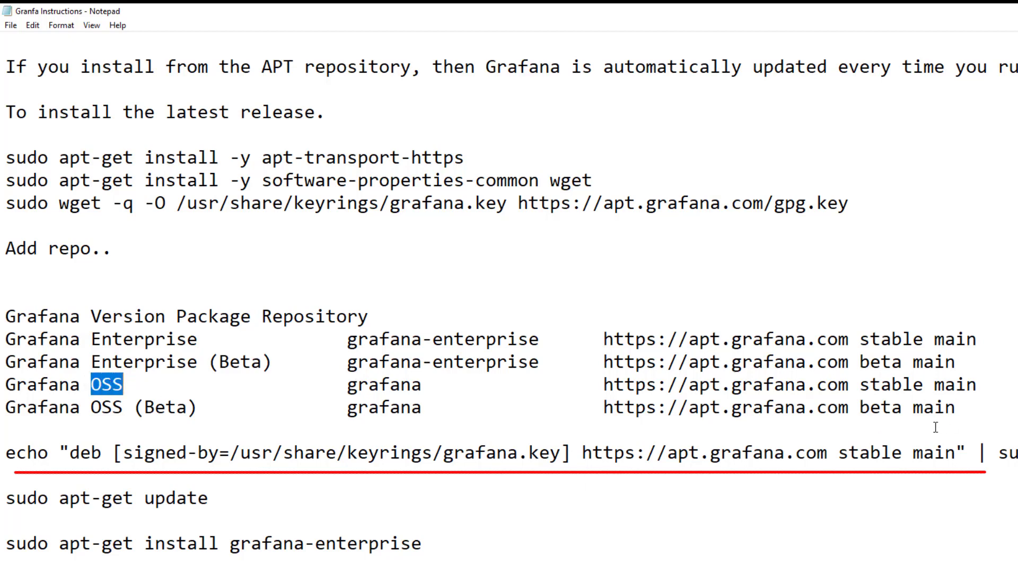
left_click_drag(583, 453, 955, 457)
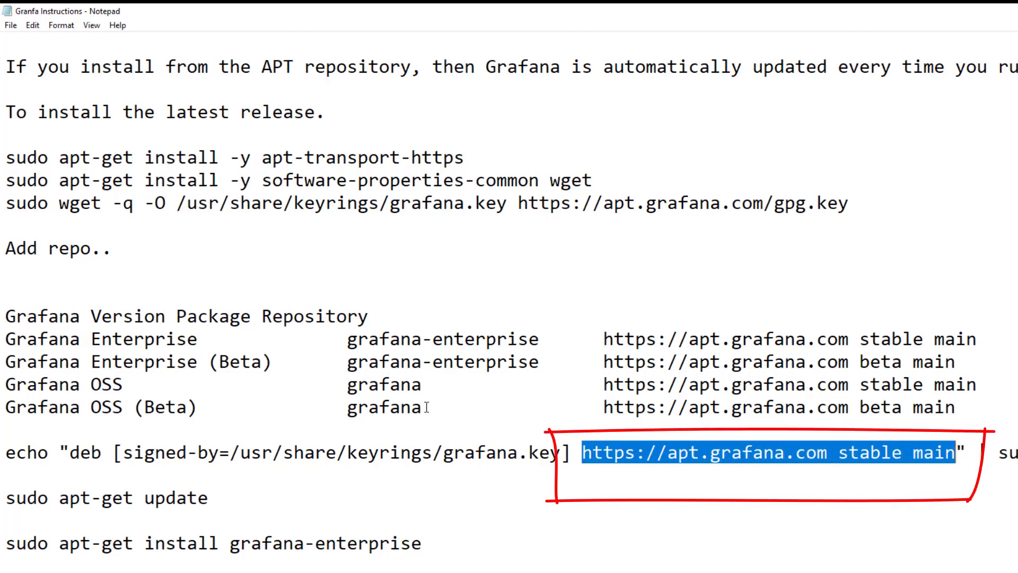
left_click_drag(605, 384, 978, 386)
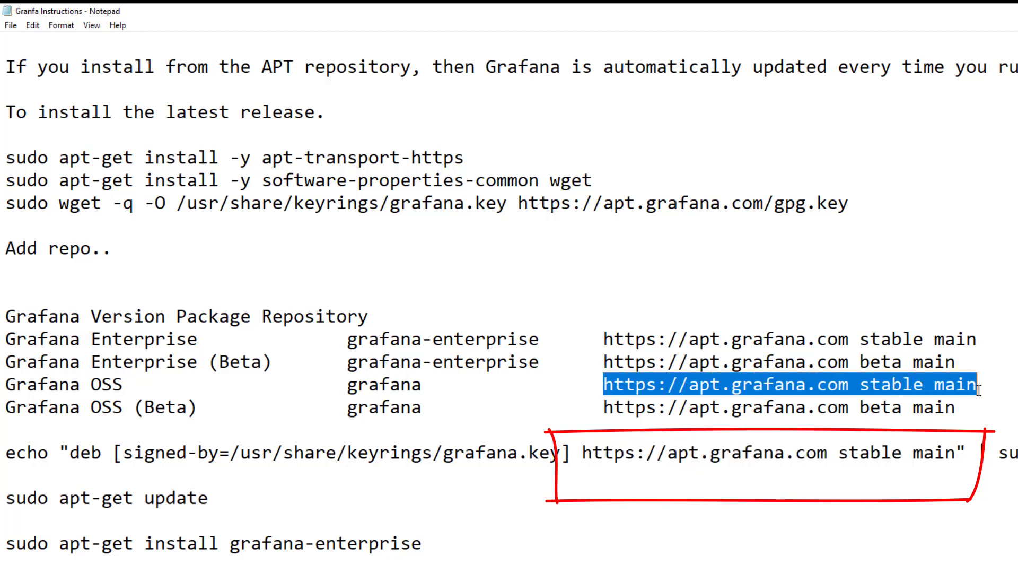
left_click(961, 409)
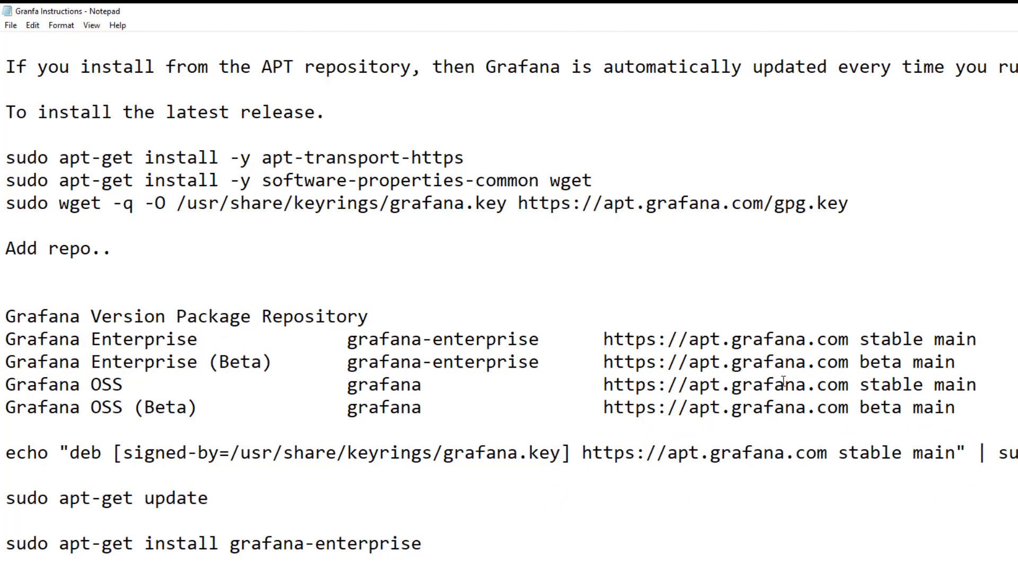
left_click(979, 342)
left_click_drag(979, 342, 722, 344)
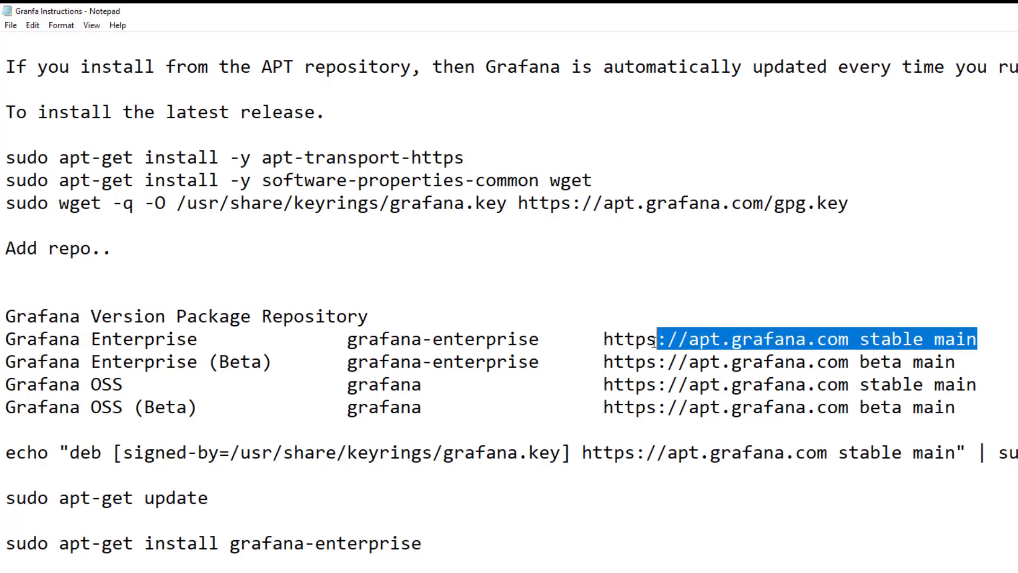
left_click_drag(654, 342, 598, 342)
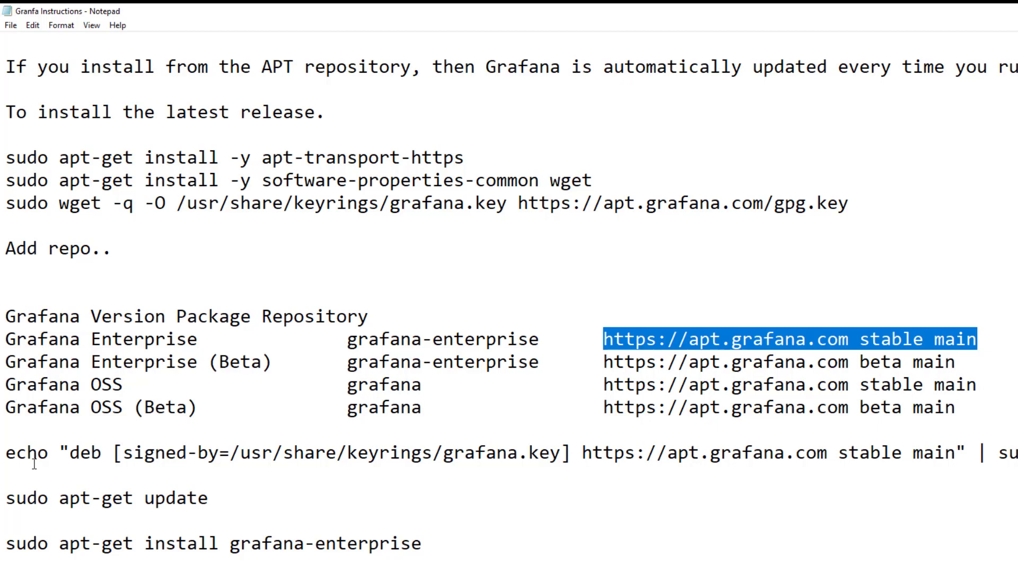
left_click_drag(6, 452, 775, 466)
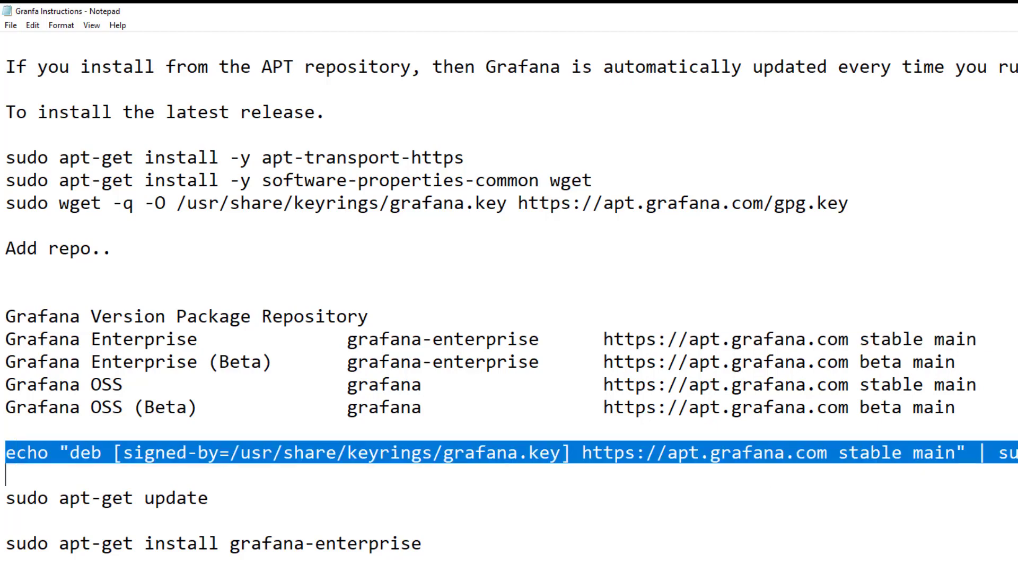
- Add the stable Grafana repository via the echo line, then run sudo apt-get update
scroll(509, 306, "right", 5)
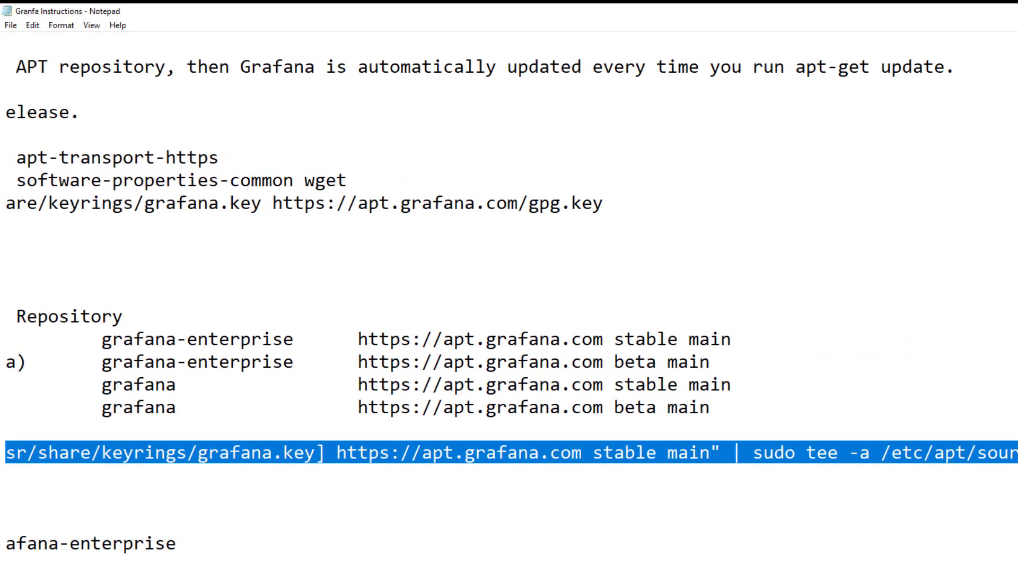
key("alt+Tab")
key("shift+Insert")
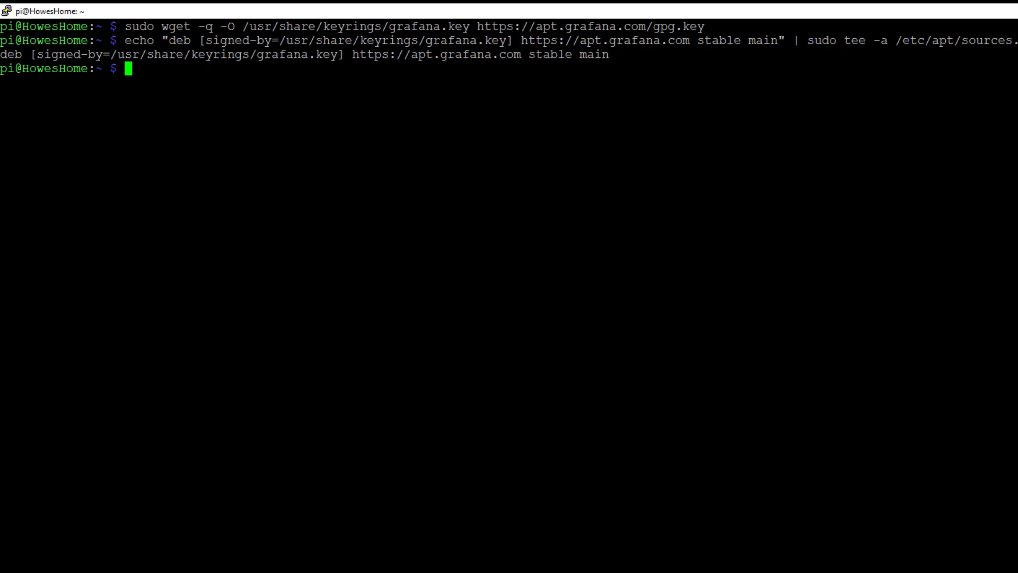
type("sudo apt-get update")
key("Return")
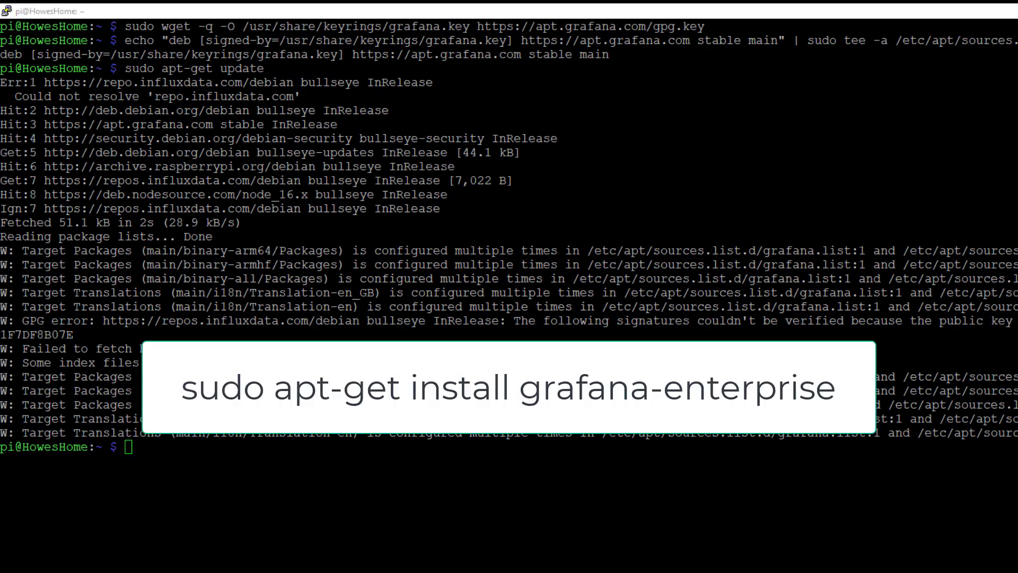
- Run sudo apt-get install grafana-enterprise and confirm it is already at version 9.3.6
type("sudo apt-get install grafana-enterprise")
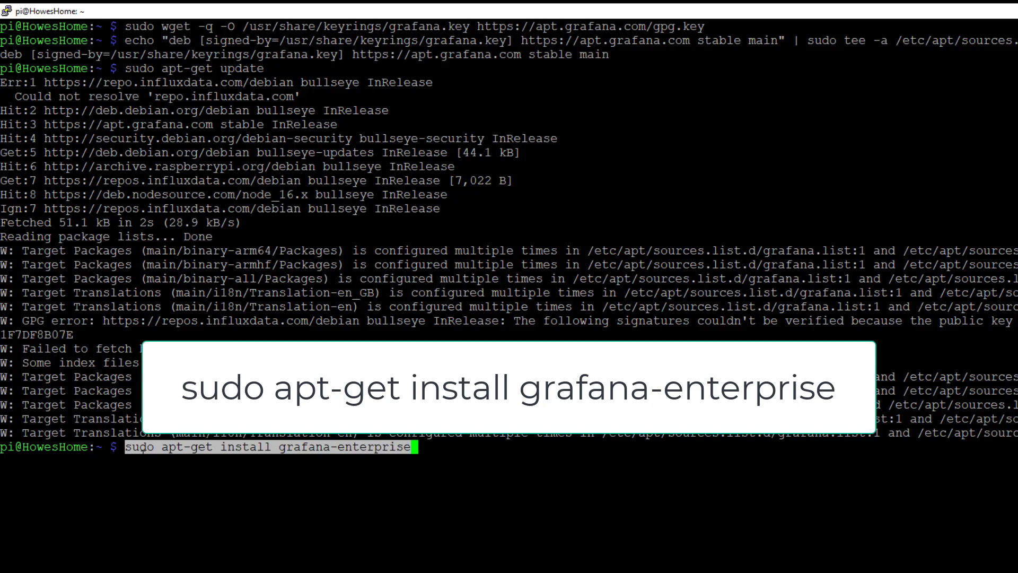
key("Return")
left_click_drag(1007, 517, 417, 503)
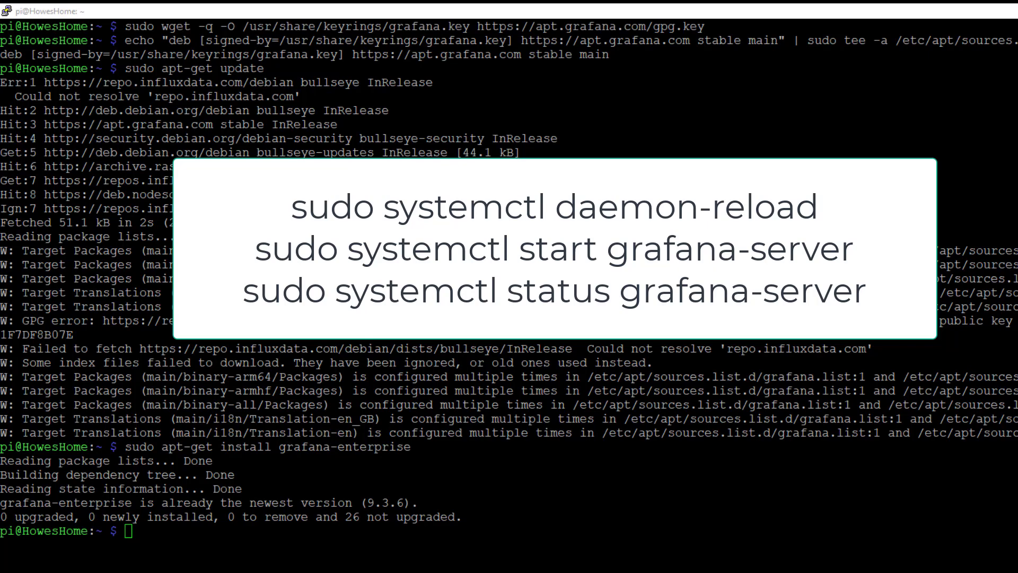
- Run sudo systemctl daemon-reload, then sudo systemctl start grafana-server
type("sudo systemctl daemon-reload")
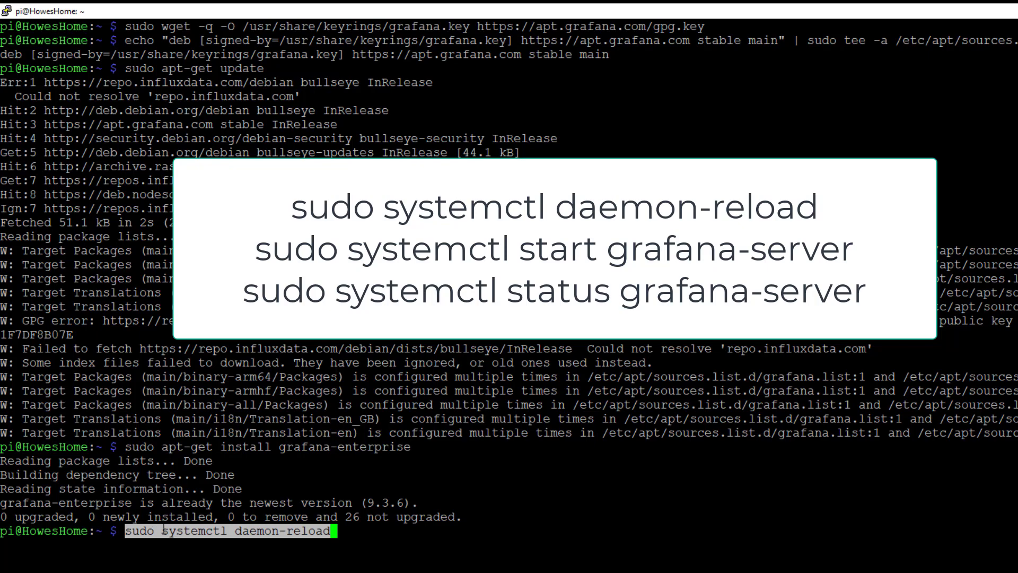
key("Return")
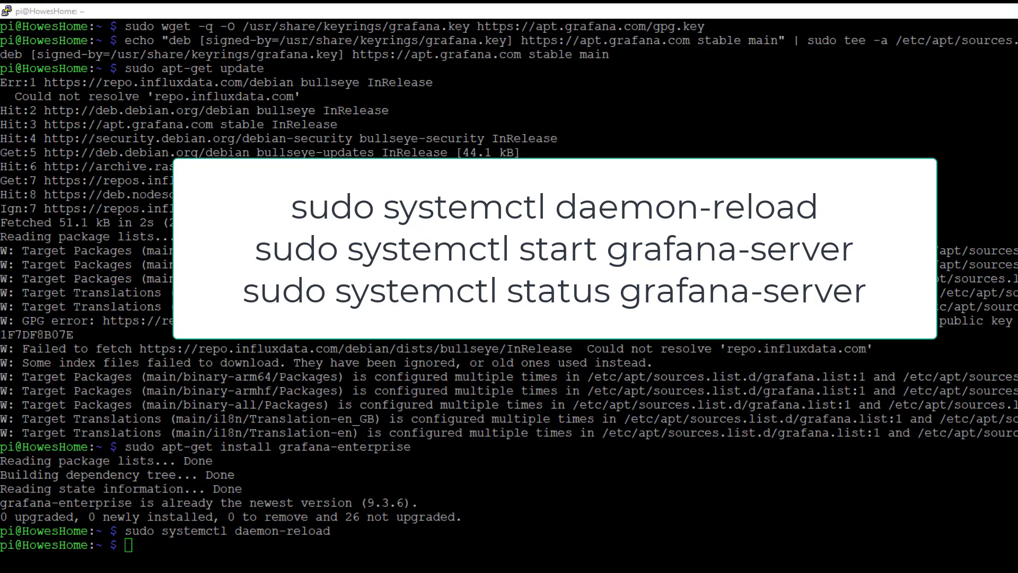
right_click(126, 544)
key("Return")
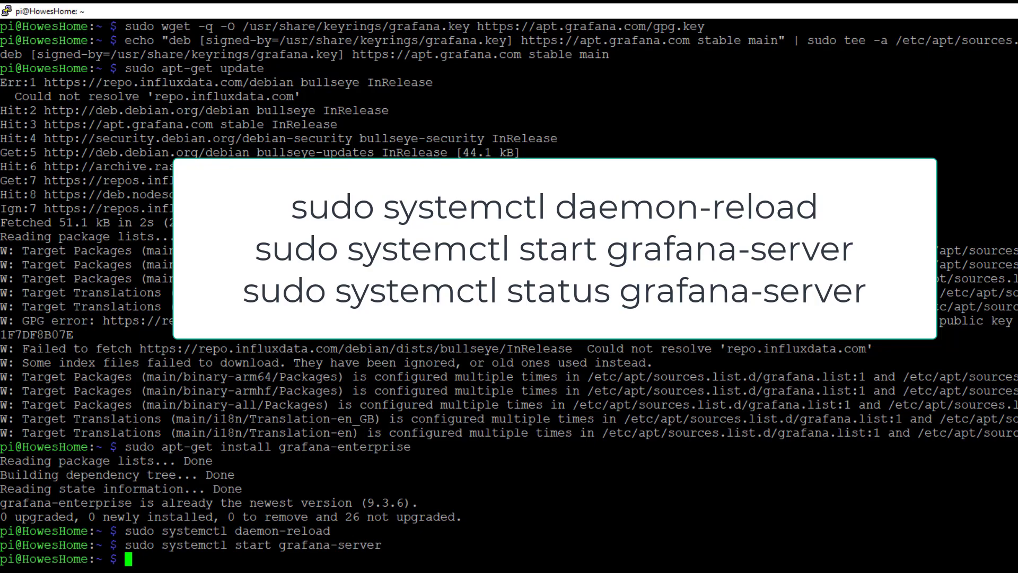
- Discard the pasted status command and clear the terminal with clear
key("alt+Tab")
right_click(136, 562)
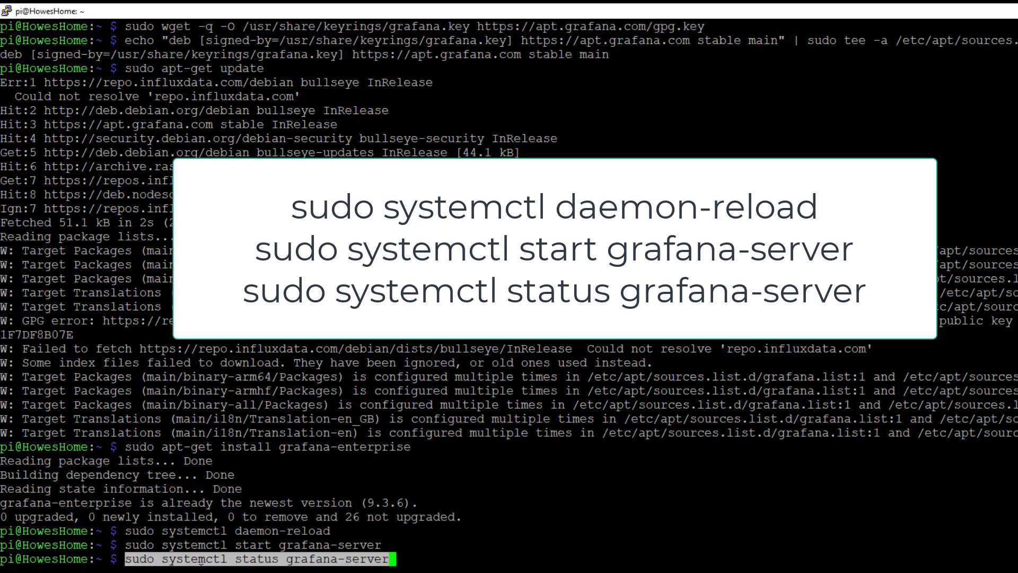
key("BackSpace")
key("BackSpace")
key("BackSpace")
key("BackSpace")
key("BackSpace")
key("BackSpace")
key("BackSpace")
key("BackSpace")
key("BackSpace")
key("BackSpace")
key("BackSpace")
key("BackSpace")
key("BackSpace")
key("BackSpace")
key("BackSpace")
key("BackSpace")
key("BackSpace")
key("BackSpace")
key("BackSpace")
key("BackSpace")
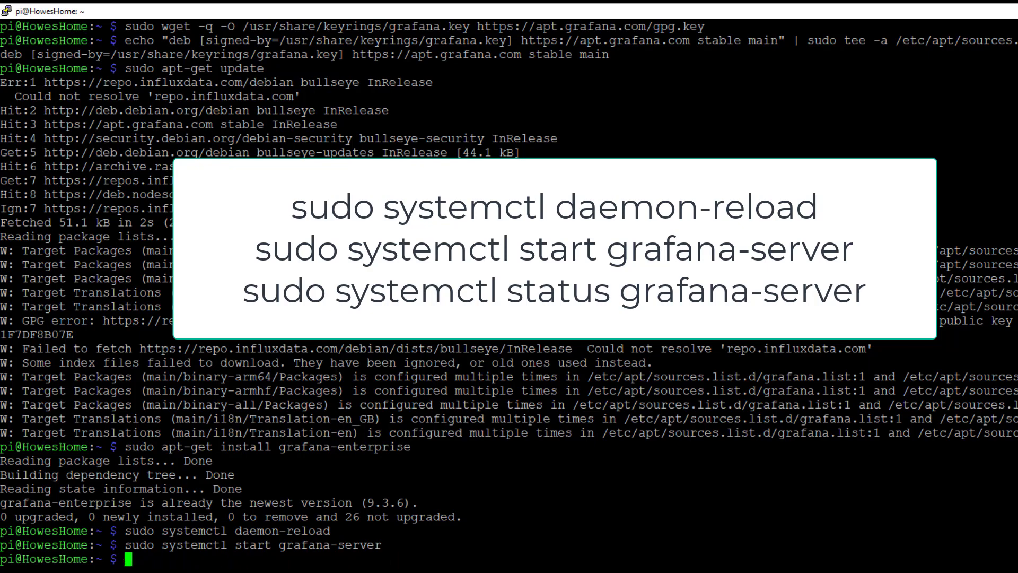
type("clear")
key("Return")
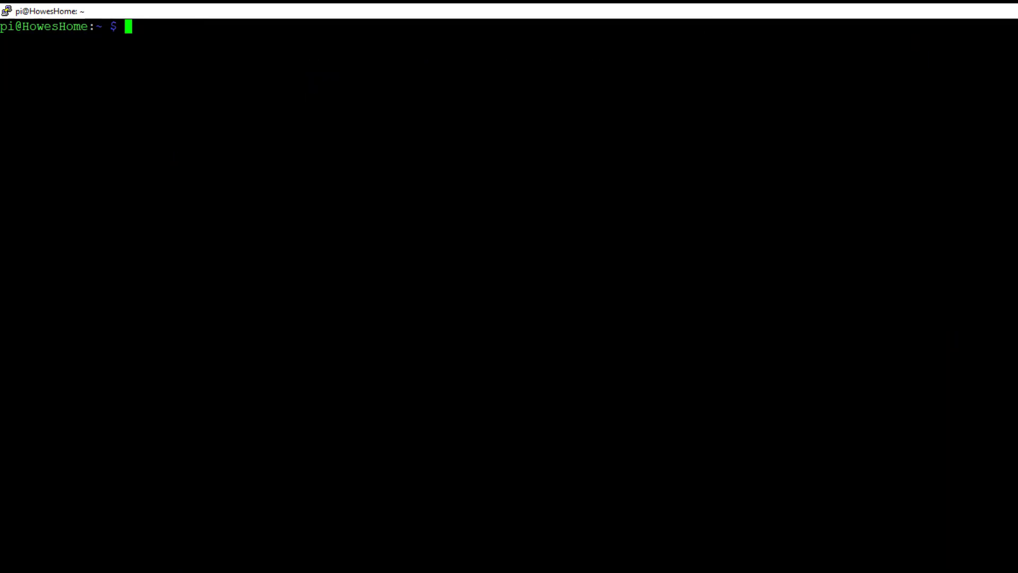
- Check grafana-server is running, then enable grafana-server.service to start at boot
right_click(187, 30)
key("Return")
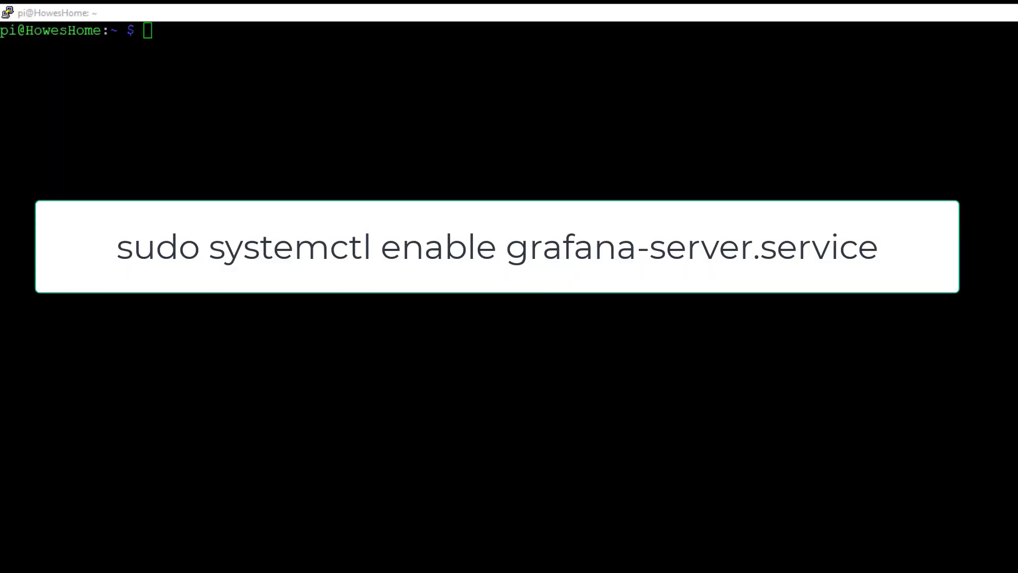
type("sudo systemctl enable grafana-server.service")
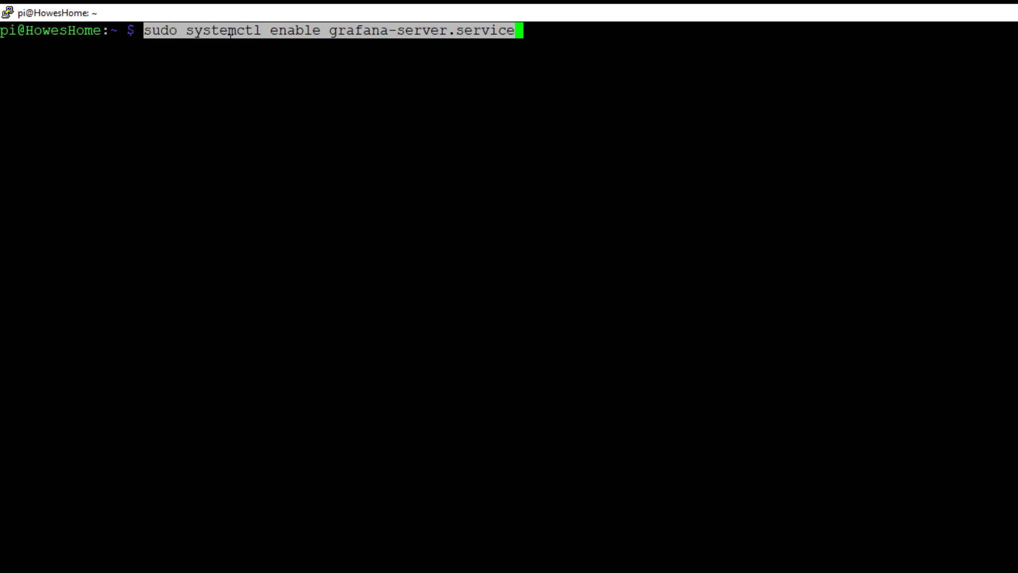
key("Return")
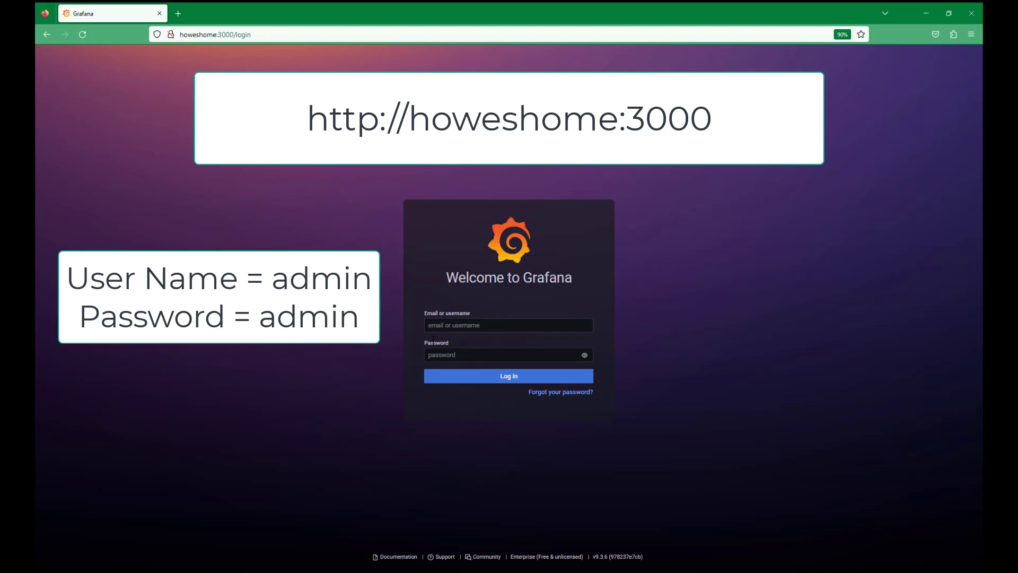
- Sign in to Grafana with the saved admin login and open a new browser tab
left_click(432, 325)
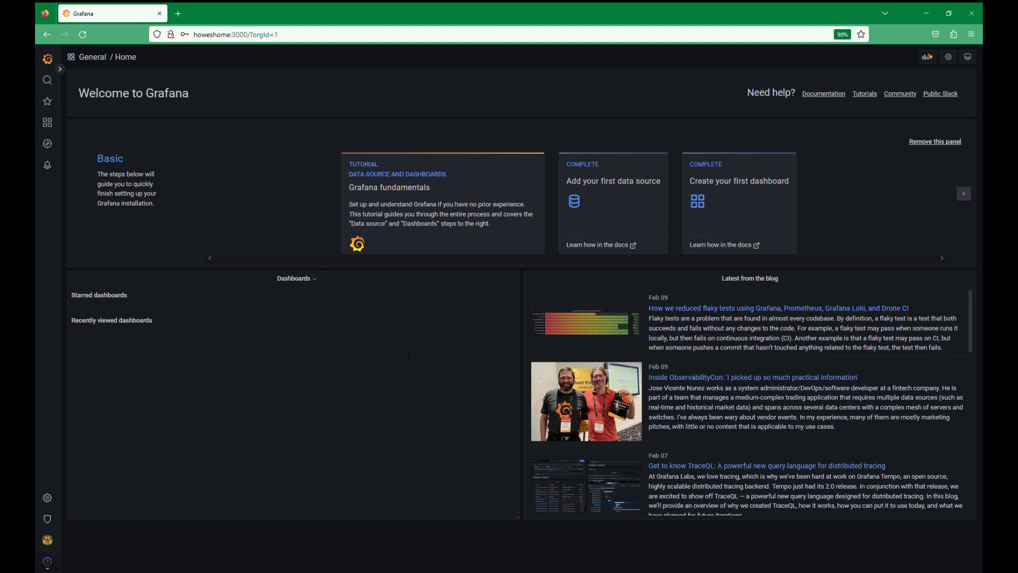
left_click(178, 13)
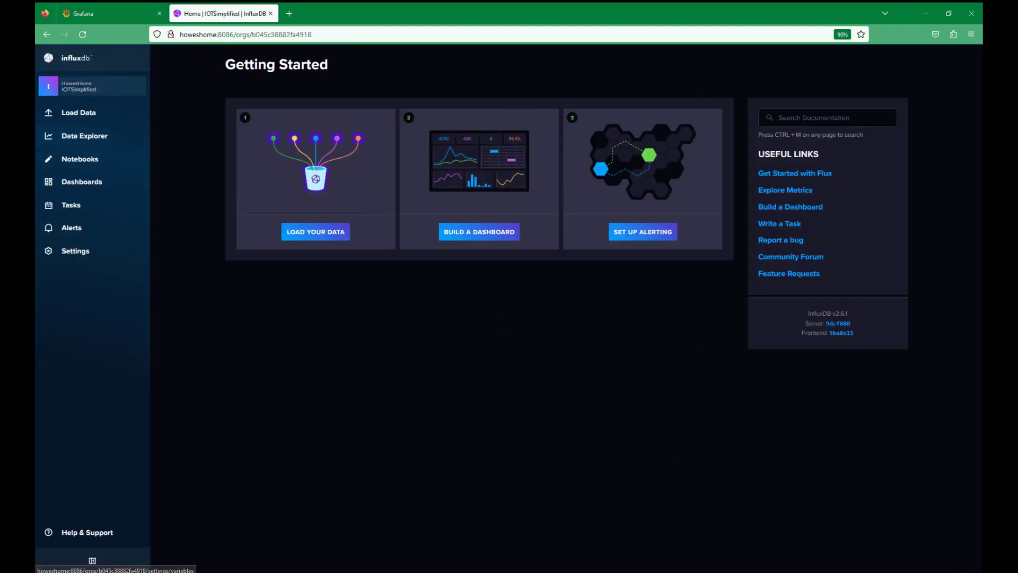
- Switch from the InfluxDB Getting Started tab back to the Grafana home page
mouse_move(249, 571)
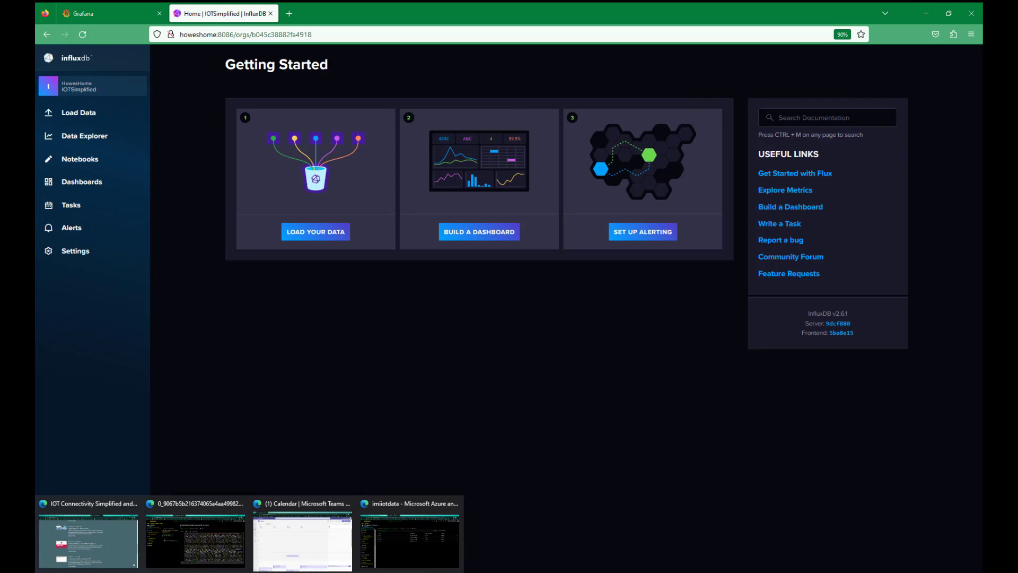
mouse_move(387, 536)
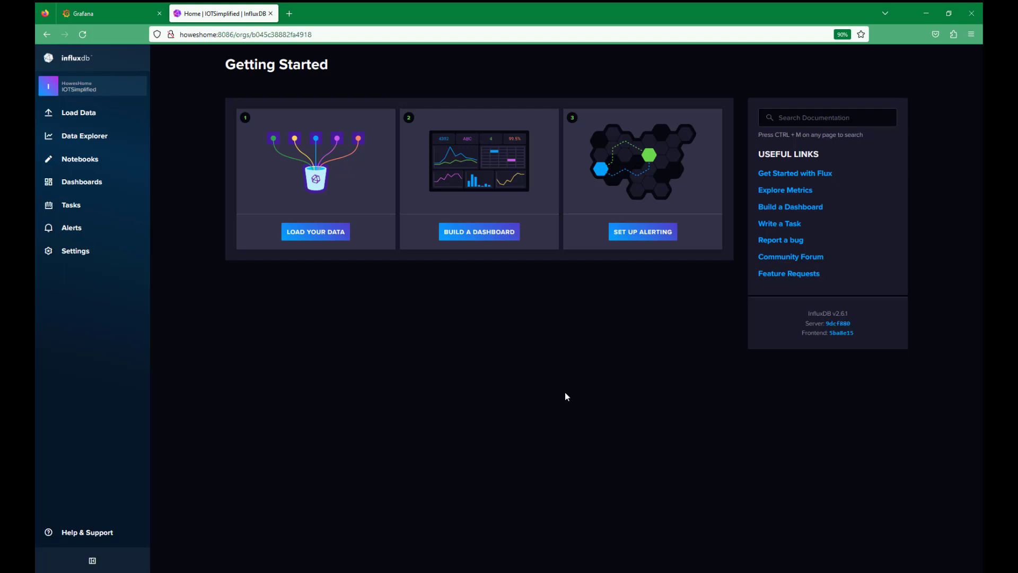
left_click(93, 12)
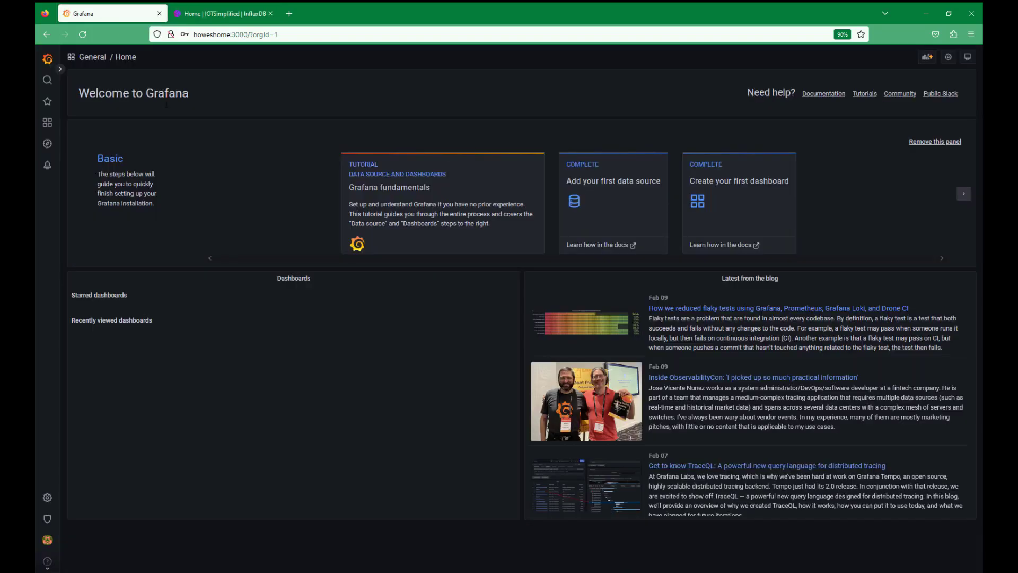
- Go to Configuration > Data sources and open the InfluxDB data source
left_click(60, 69)
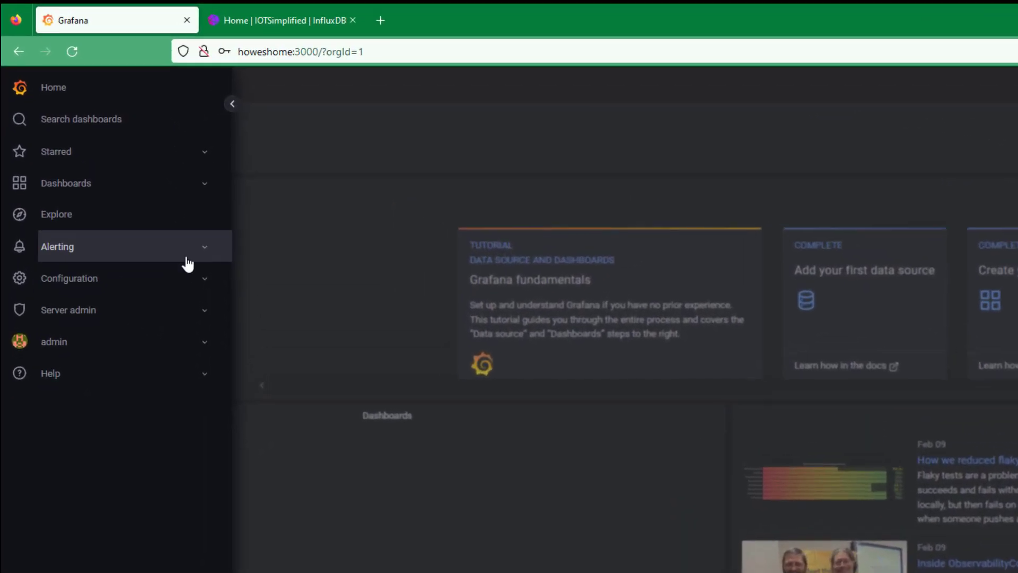
left_click(200, 287)
left_click(80, 311)
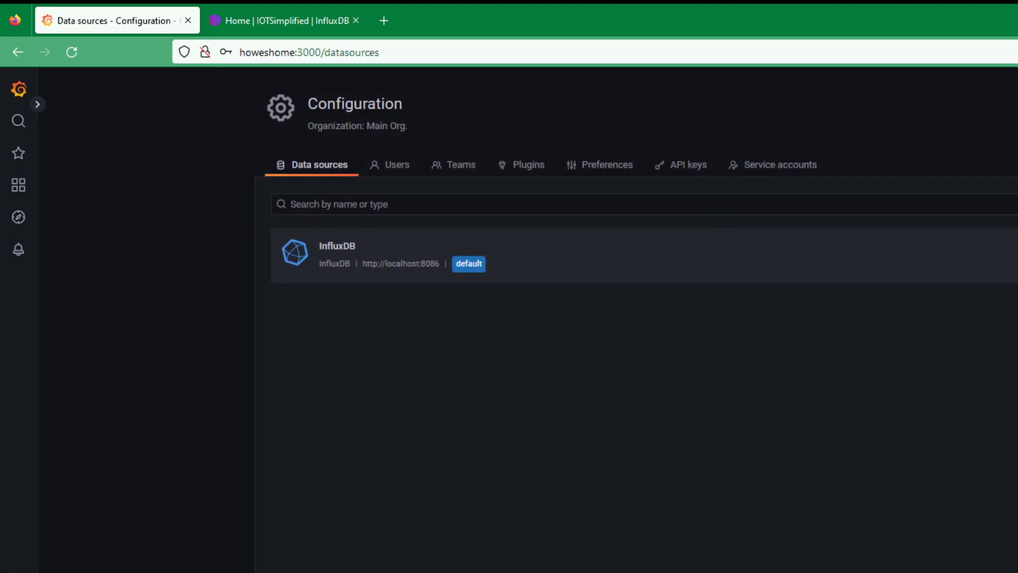
left_click(372, 253)
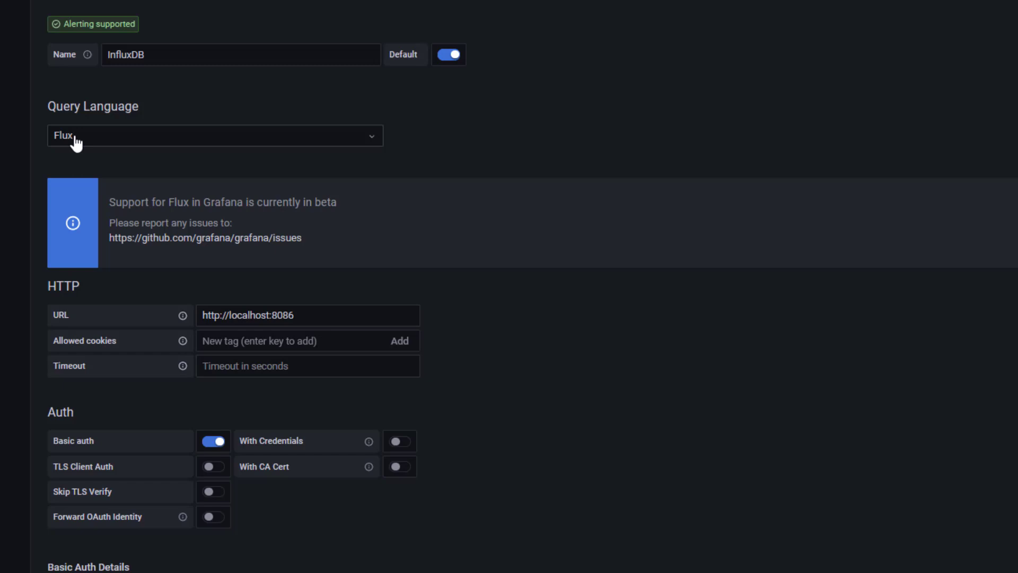
- Keep Flux as the query language and scroll through Basic Auth and InfluxDB Details
left_click(109, 136)
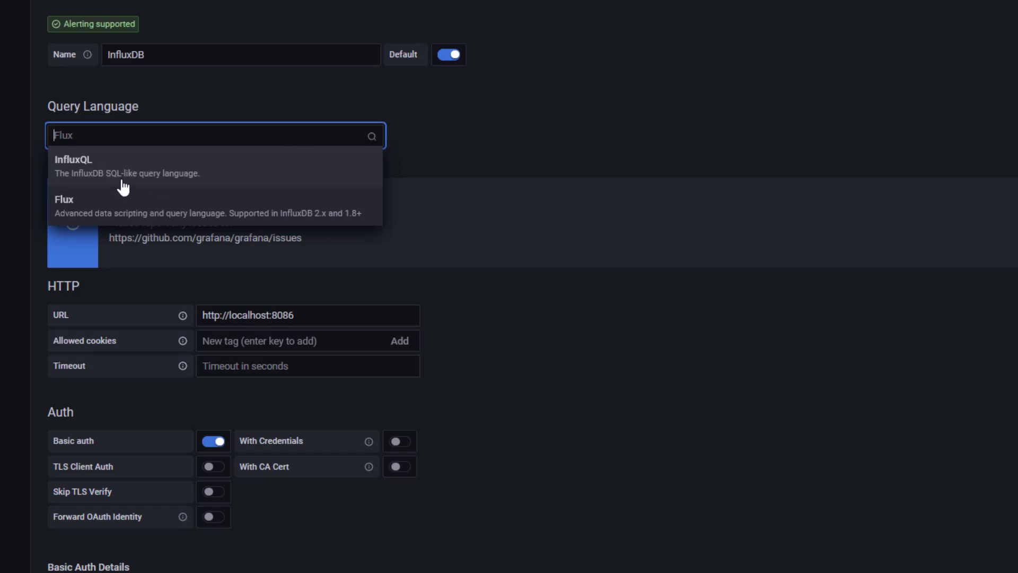
left_click(643, 154)
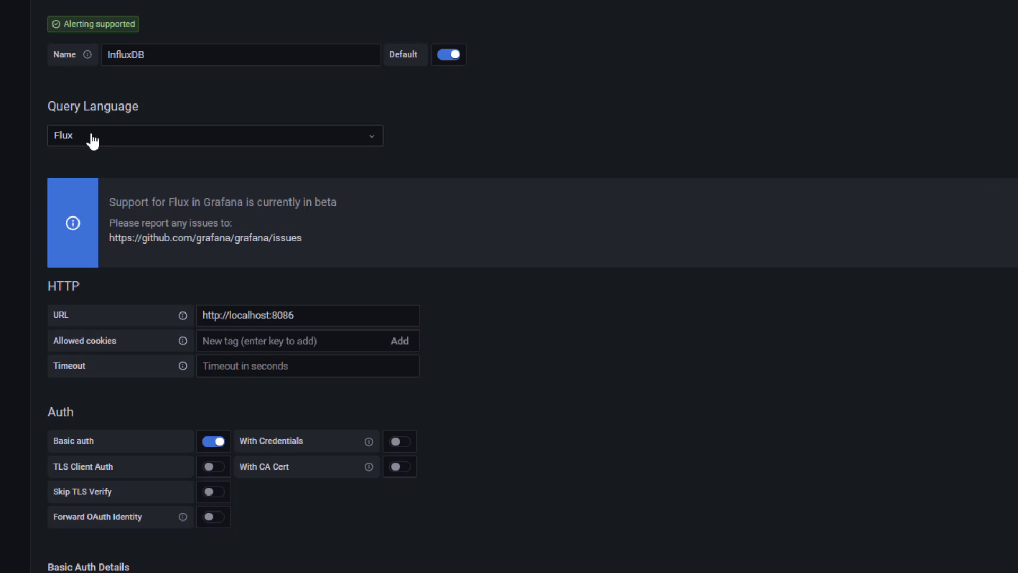
scroll(487, 391, "down", 4)
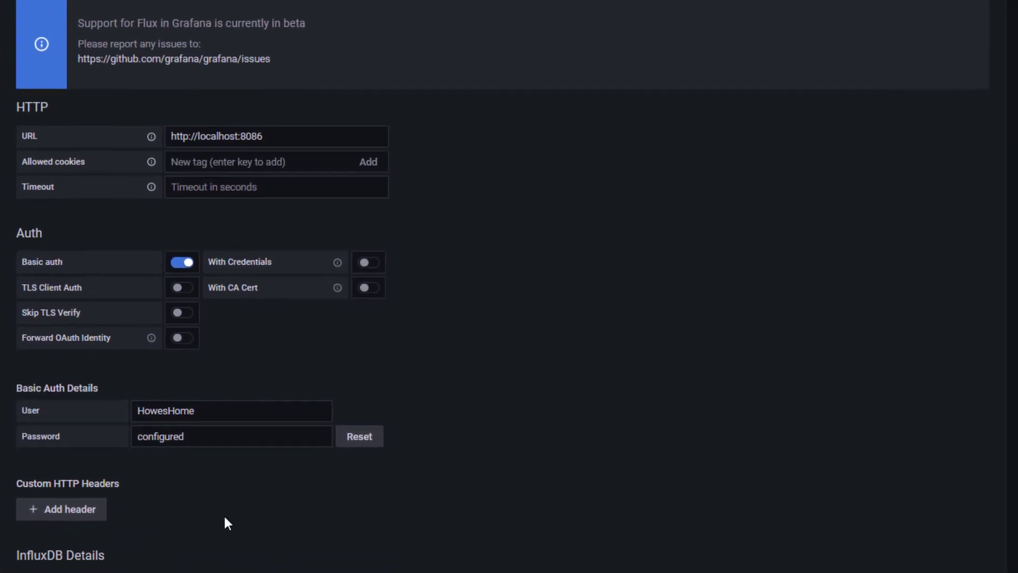
scroll(280, 567, "down", 2)
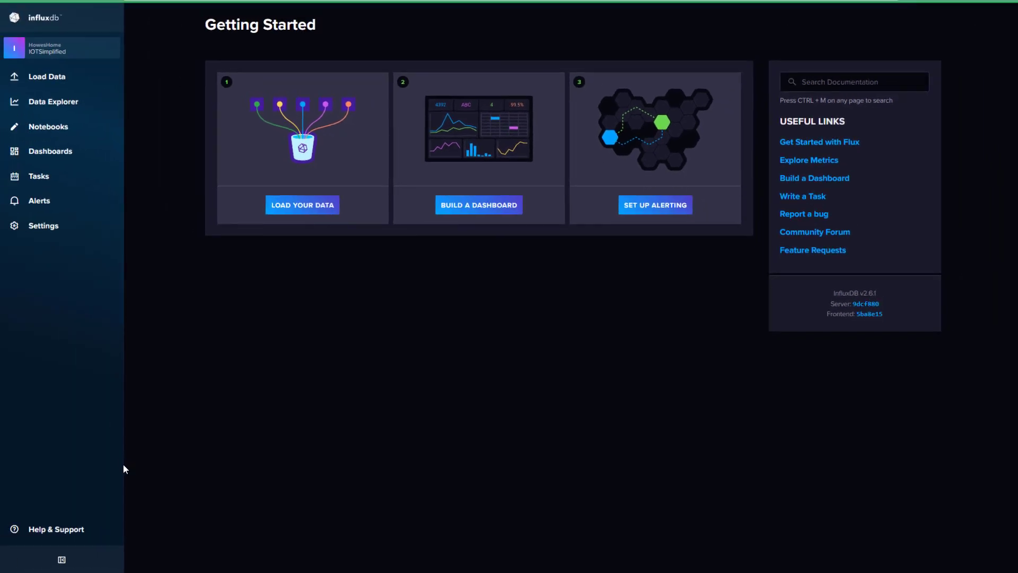
- Toggle the InfluxDB sidebar and go to Load Data > API Tokens
left_click(60, 560)
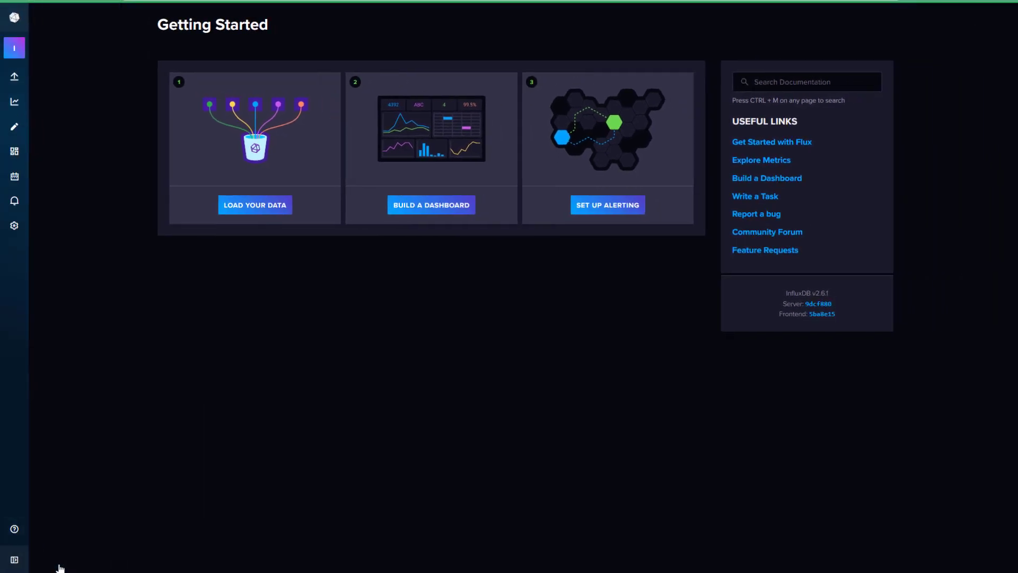
left_click(15, 561)
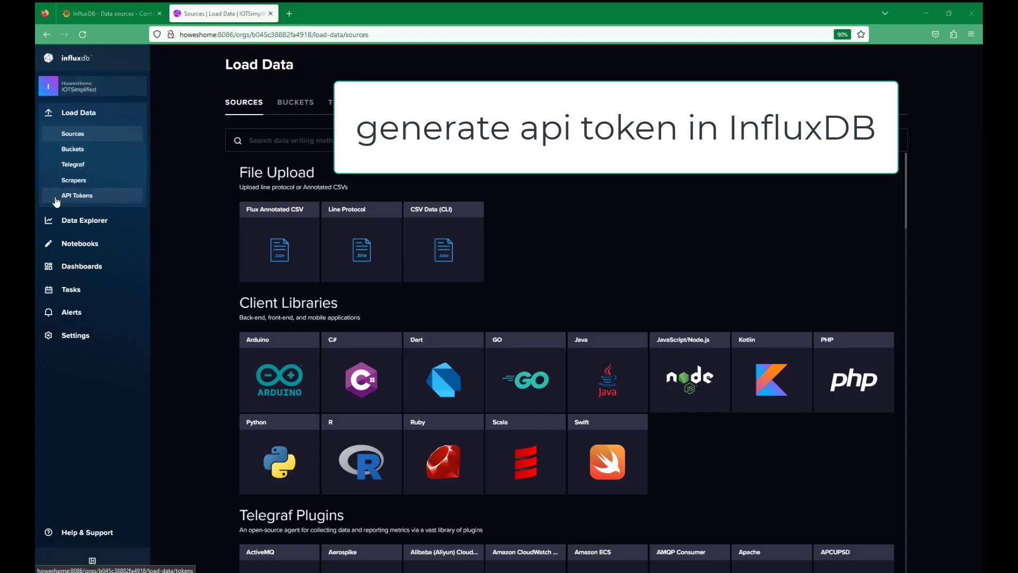
left_click(99, 198)
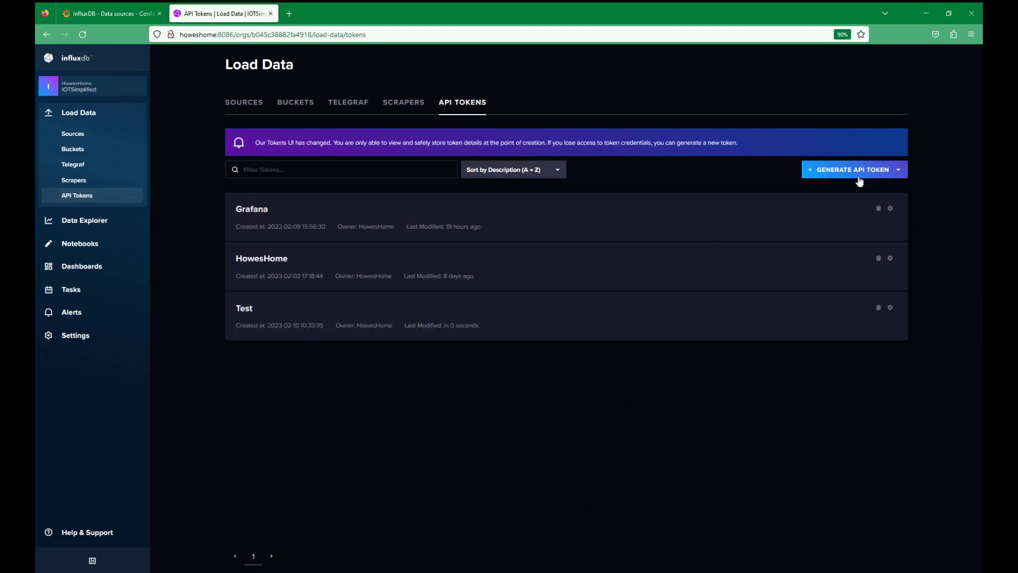
- Generate an all-access API token described 'testr' and return to the API Tokens page
left_click(901, 172)
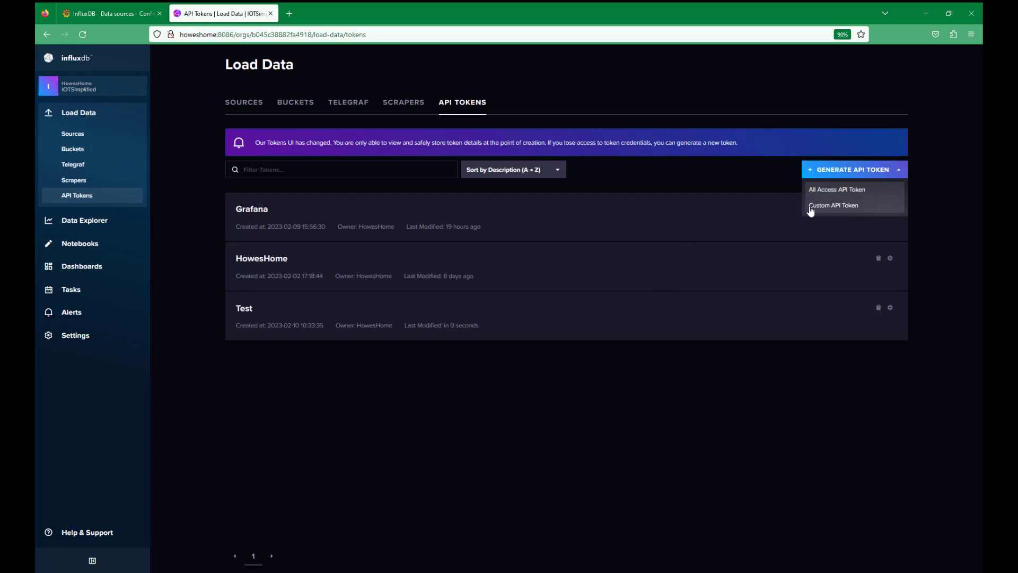
left_click(840, 193)
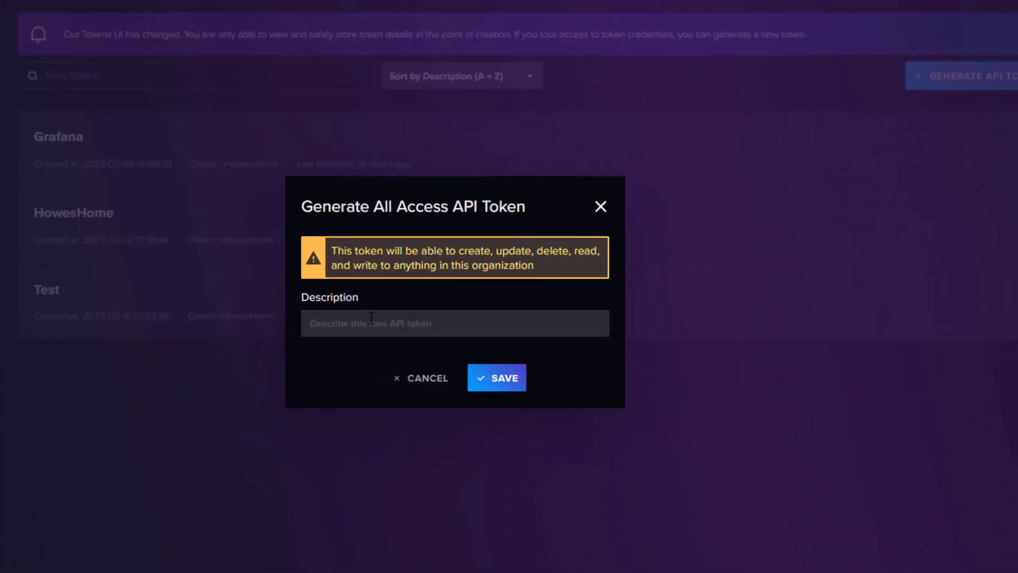
left_click(371, 321)
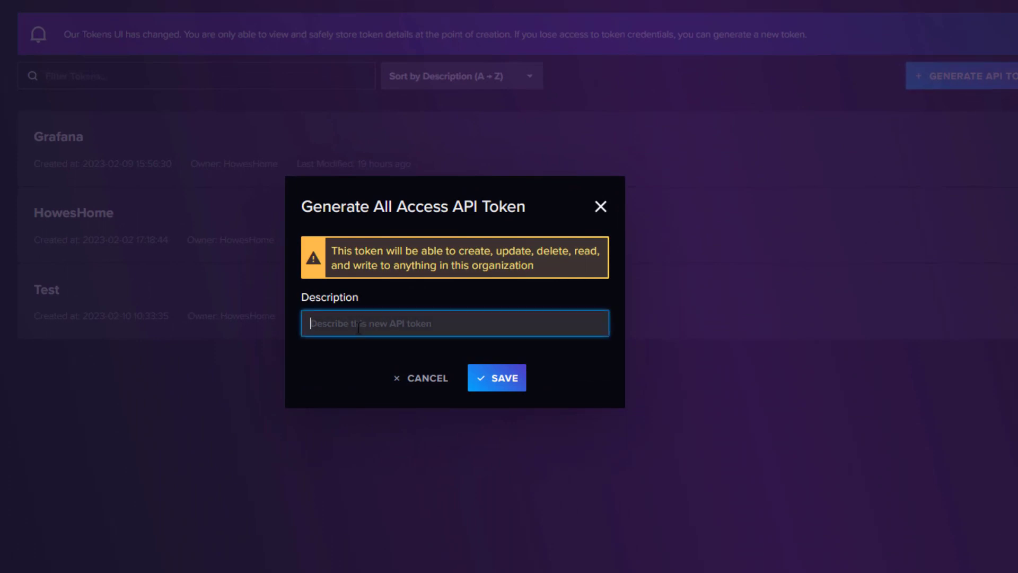
type("testr")
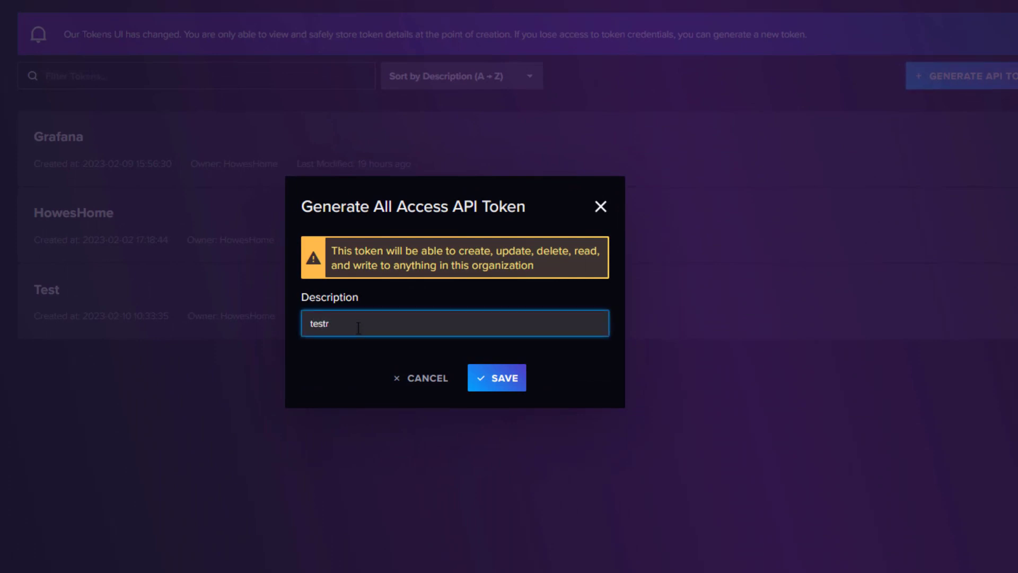
left_click(498, 380)
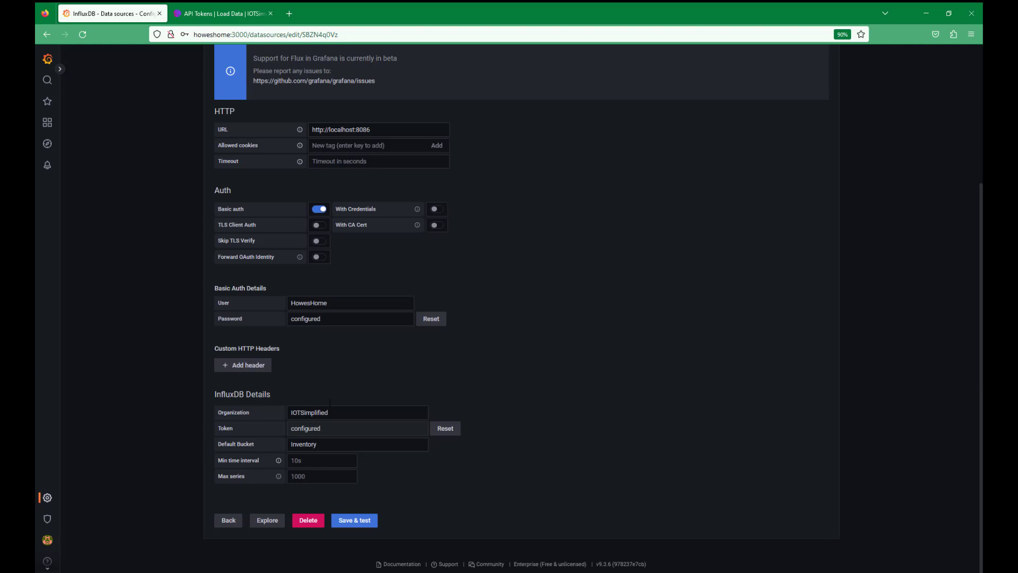
left_click(223, 14)
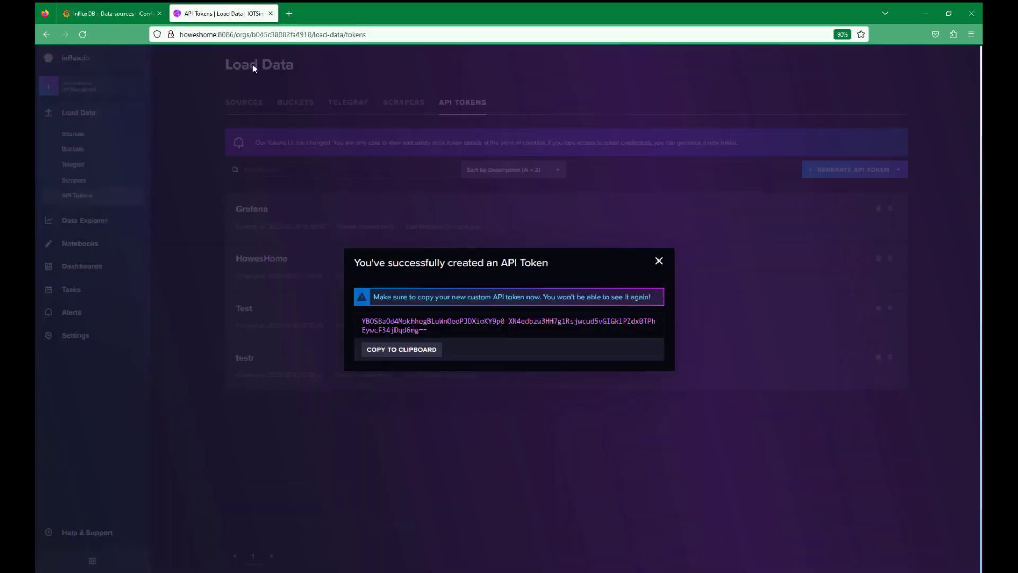
- Close the new token dialog and delete the Test token
left_click(659, 261)
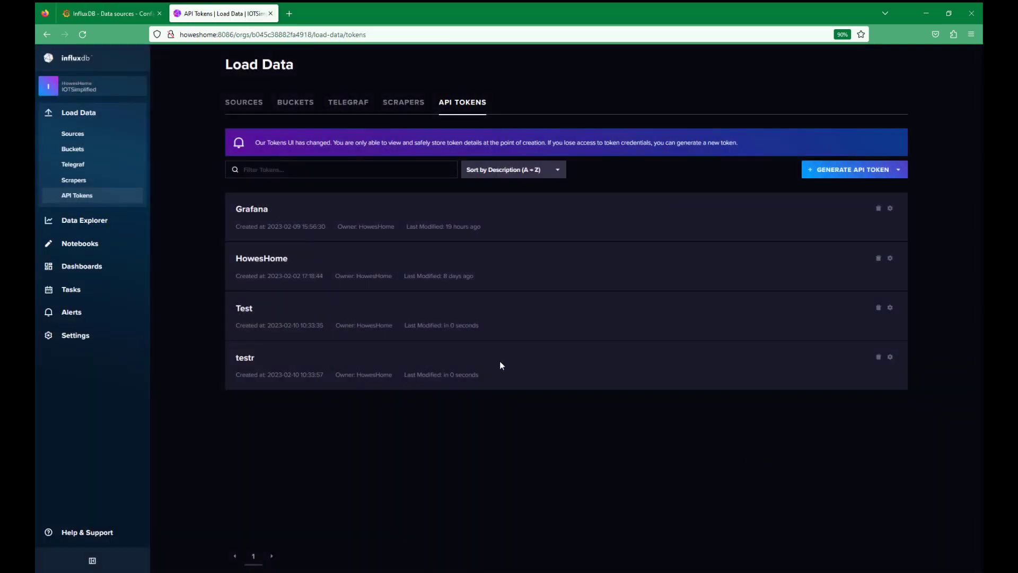
left_click(878, 308)
left_click(907, 329)
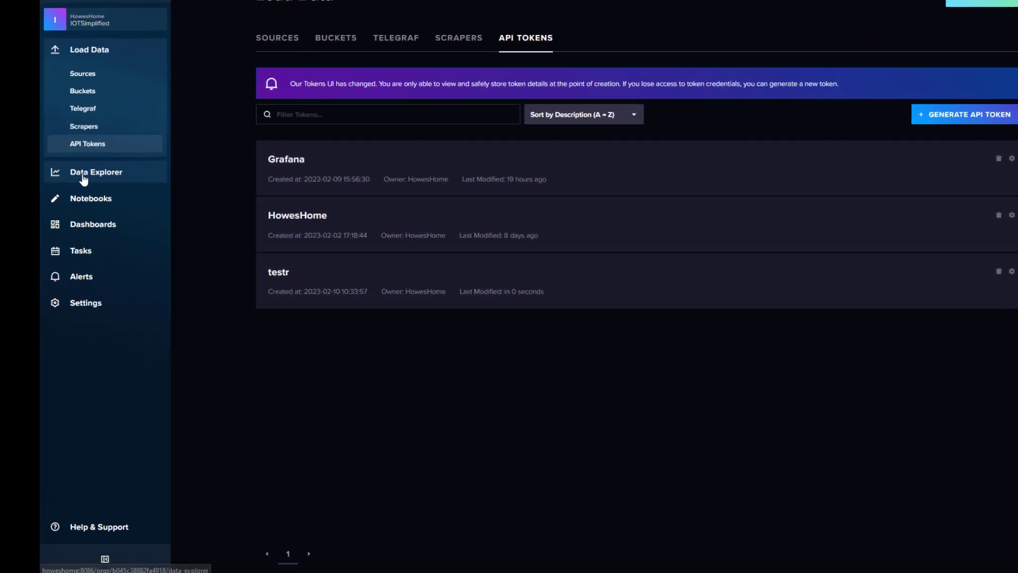
- In Data Explorer, query the Inventory bucket filtered to the Vessel_3 measurement
left_click(59, 222)
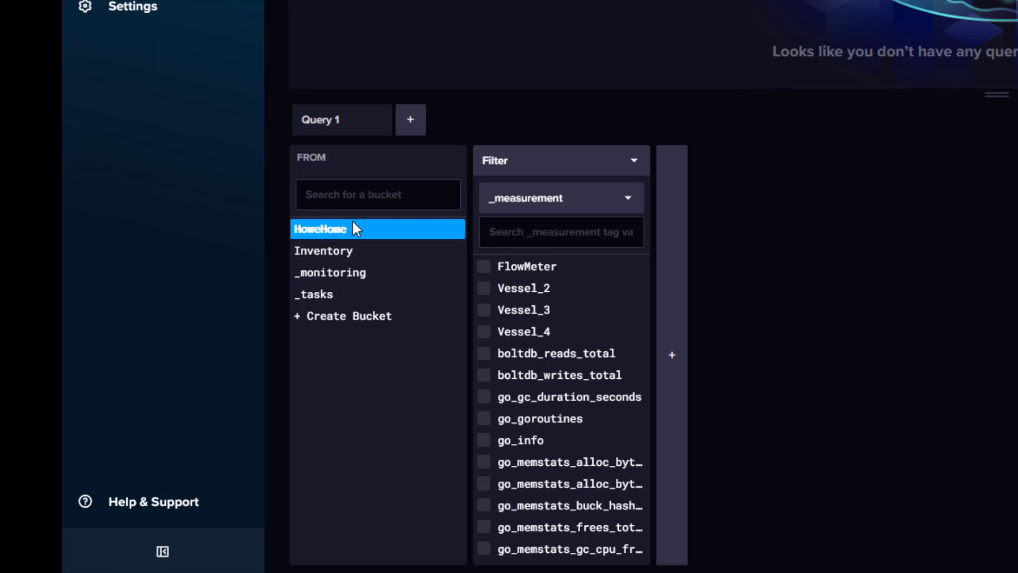
left_click(317, 252)
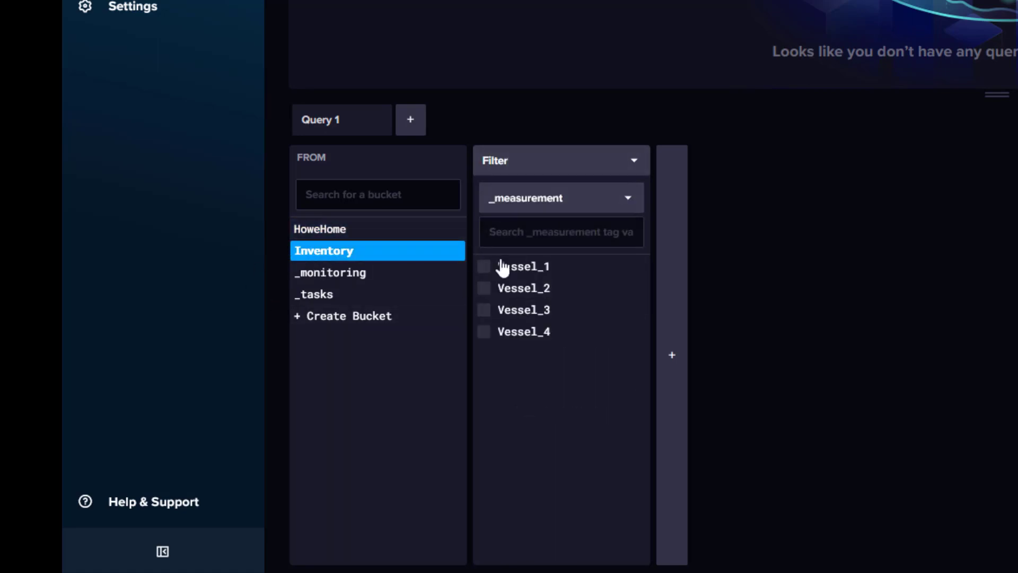
left_click(553, 271)
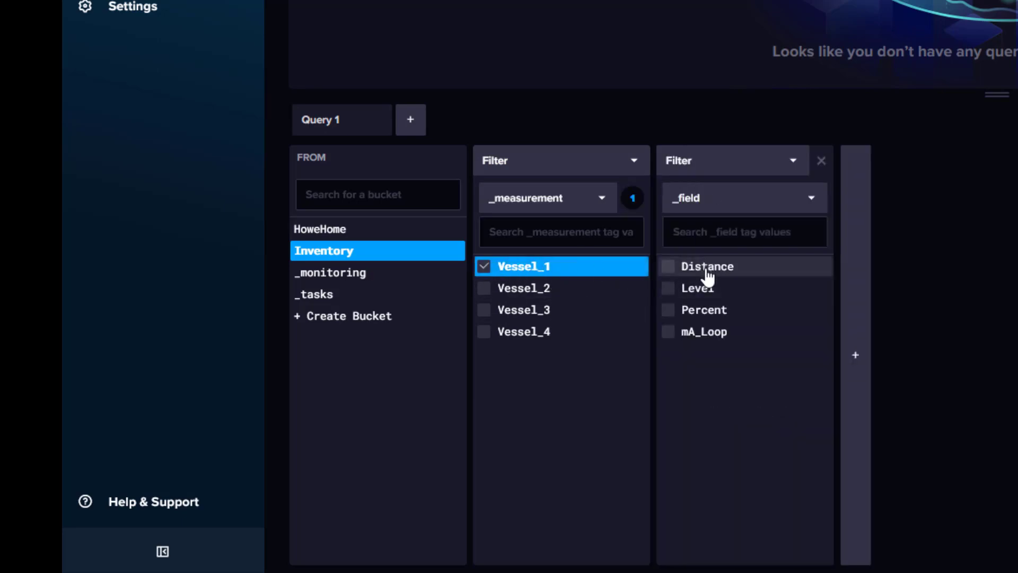
left_click(485, 290)
left_click(483, 267)
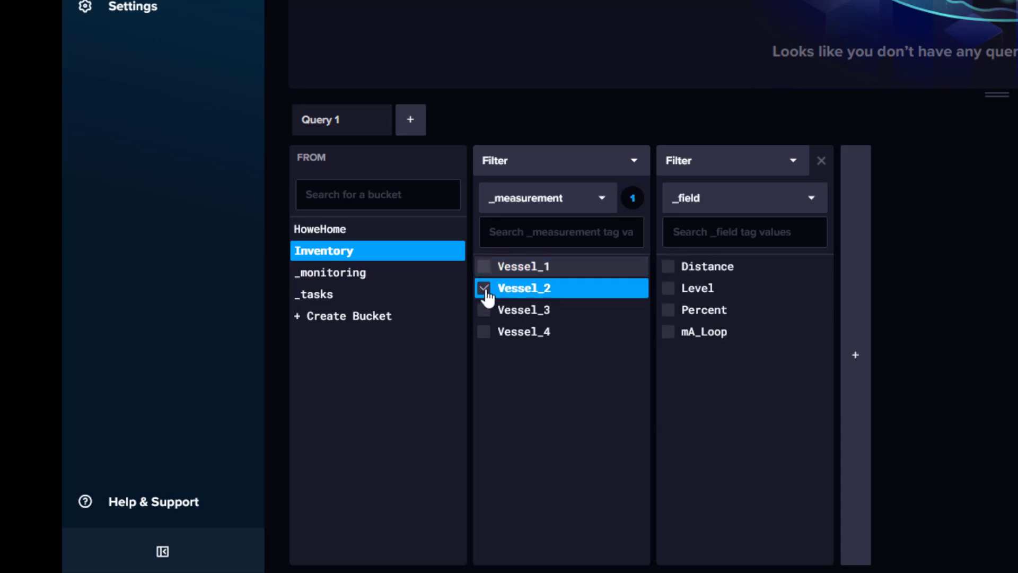
left_click(483, 290)
left_click(485, 312)
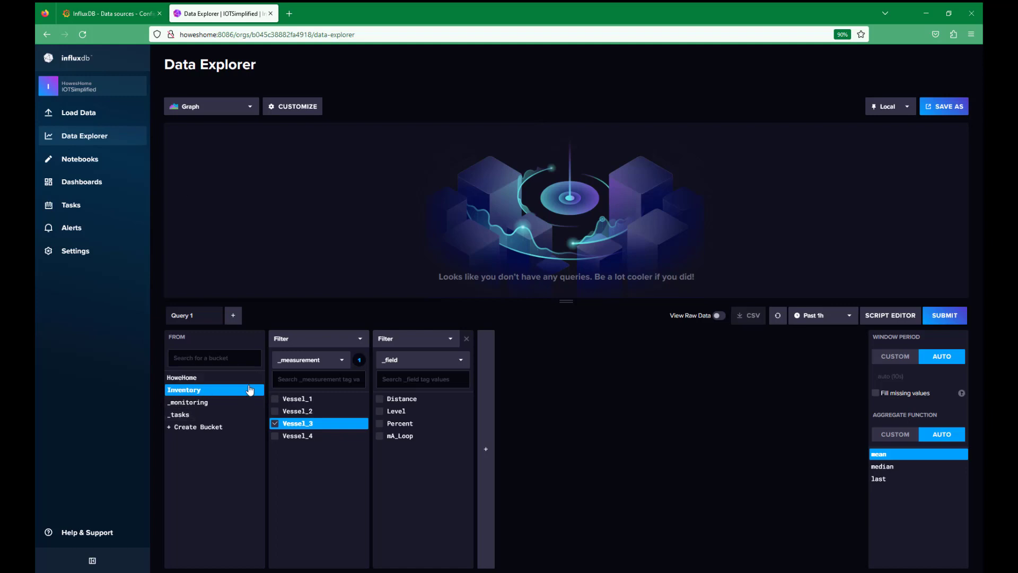
- Save and test the Grafana InfluxDB data source, then expand the navigation menu
left_click(111, 13)
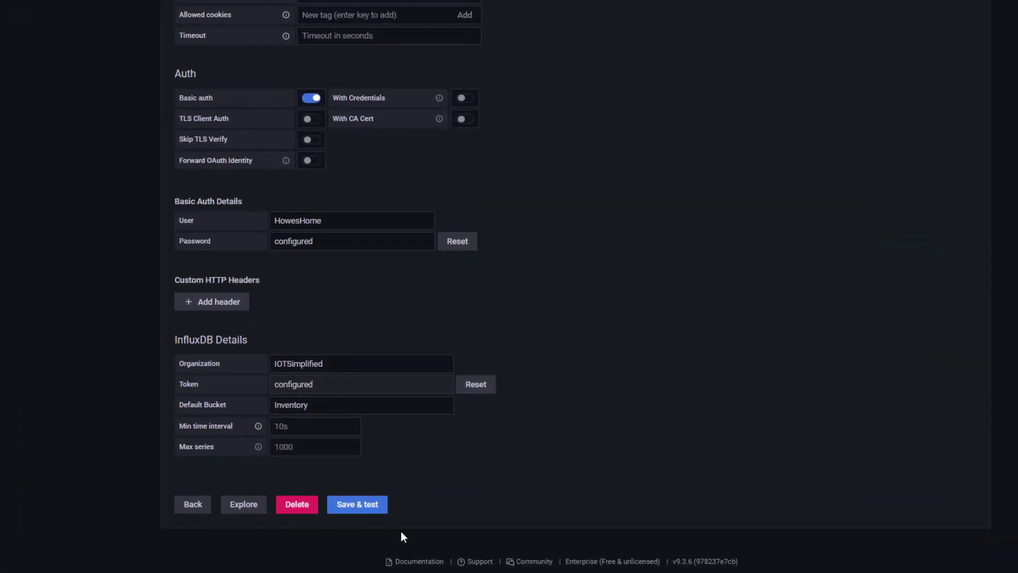
left_click(371, 503)
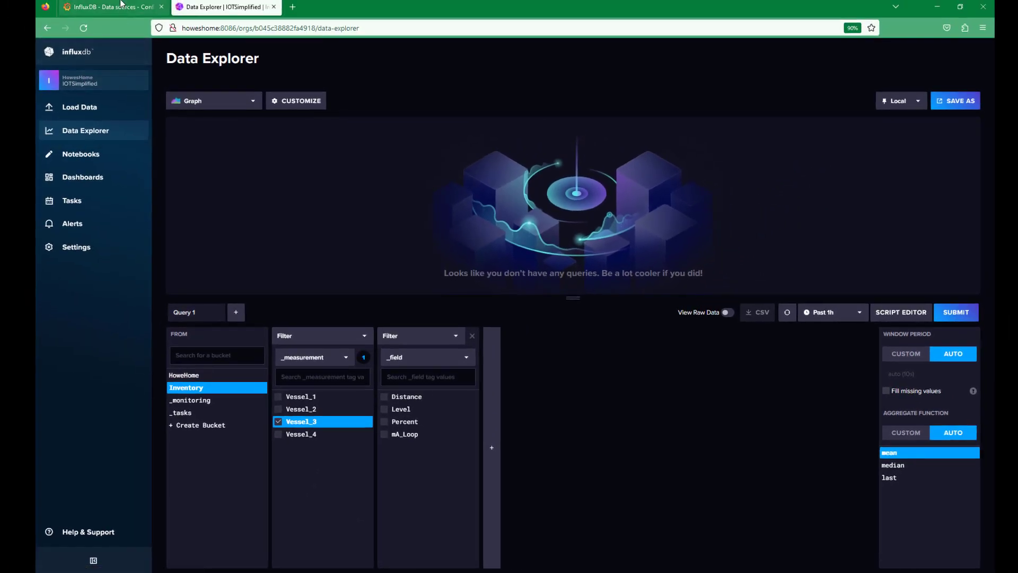
left_click(120, 5)
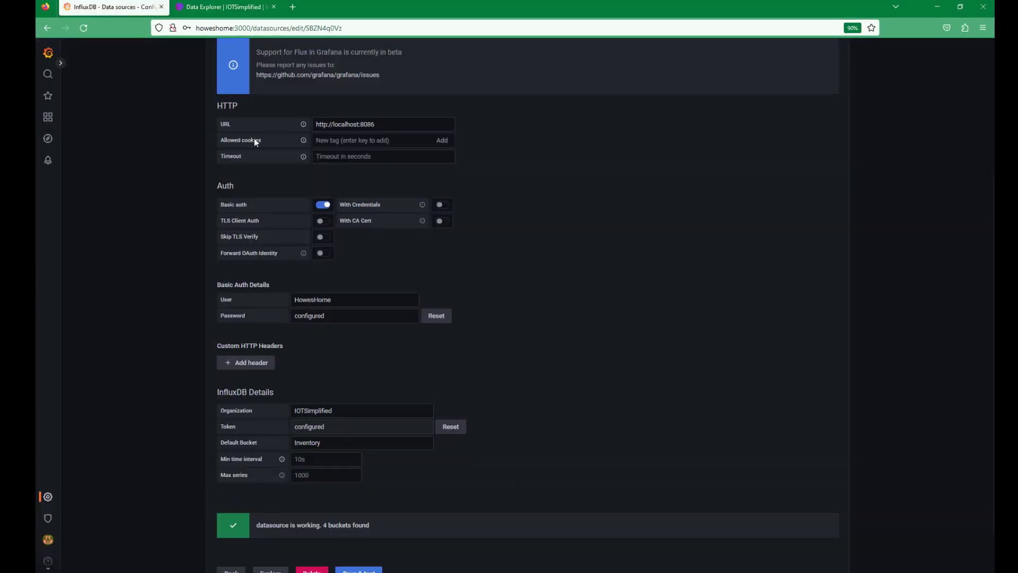
left_click(59, 64)
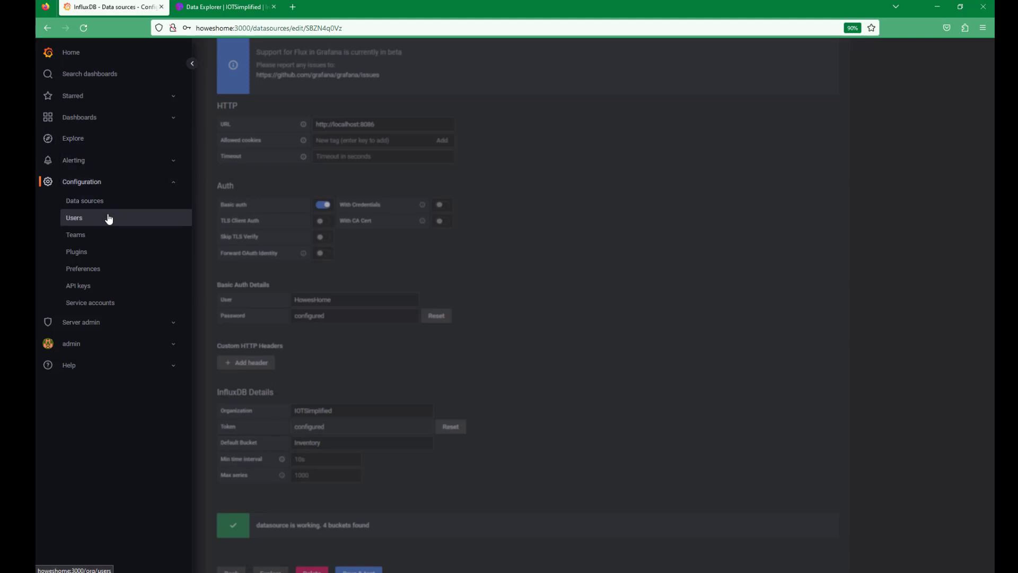
- Create a new dashboard with a new panel using the InfluxDB data source
left_click(70, 122)
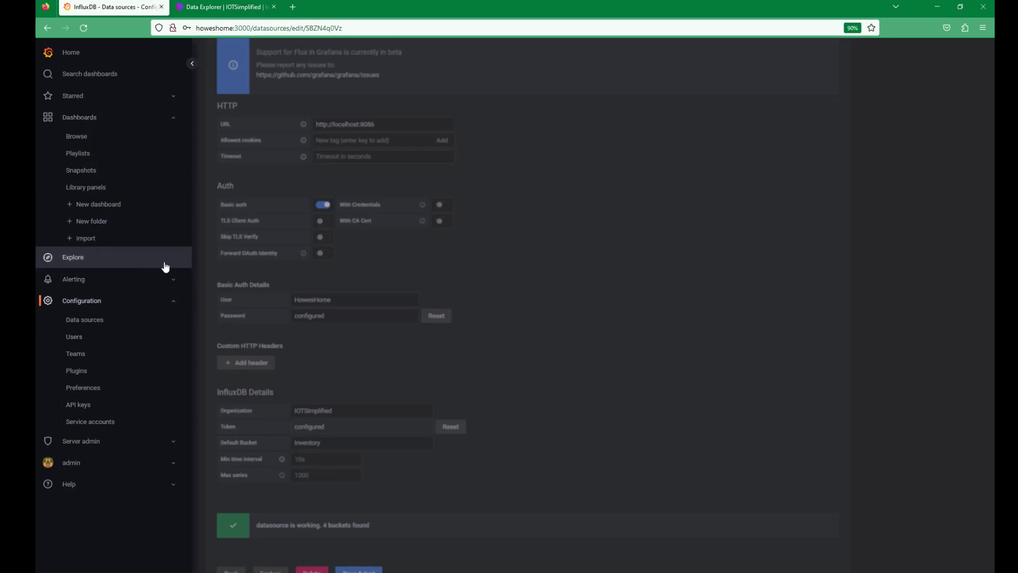
left_click(91, 204)
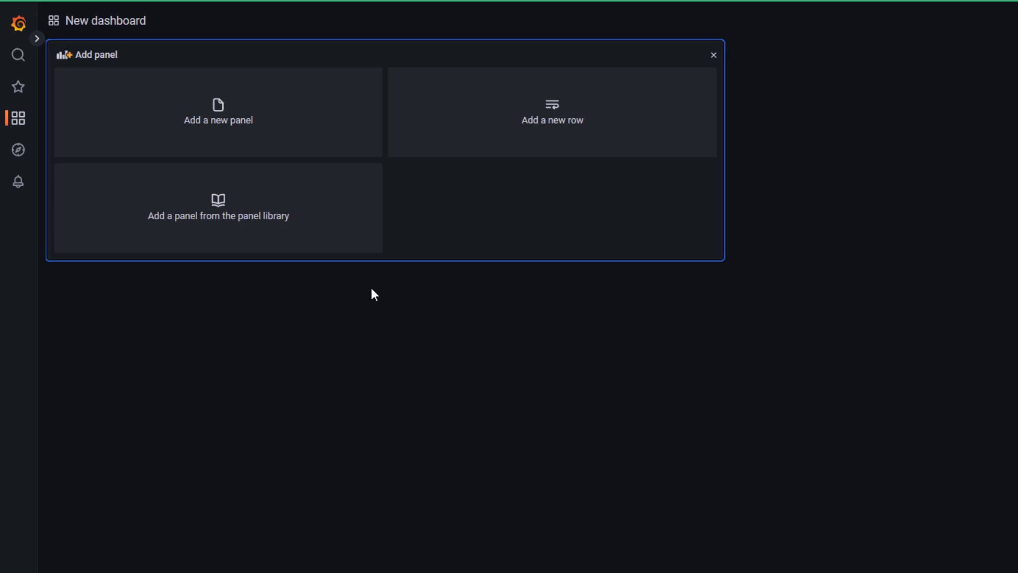
left_click(265, 128)
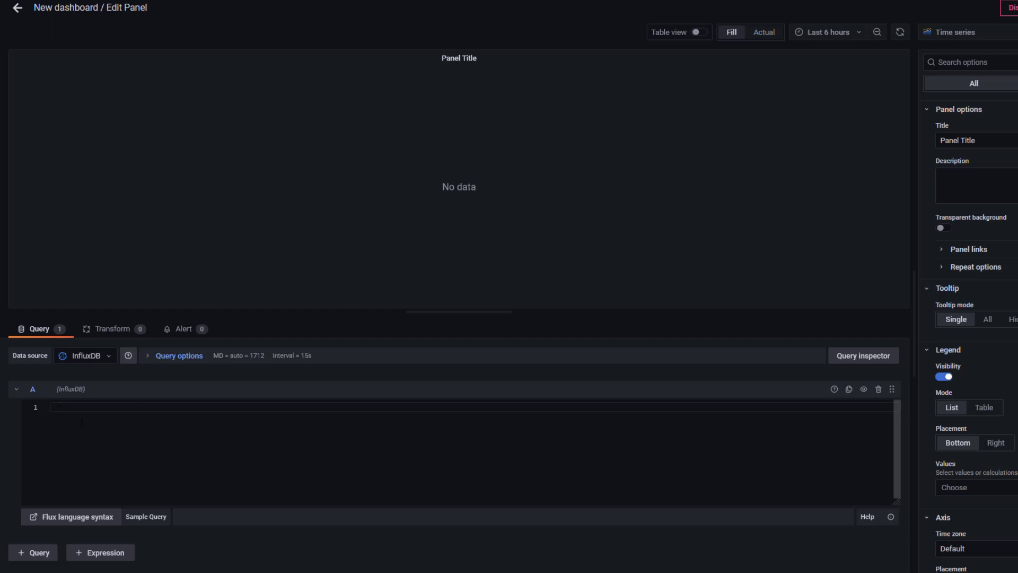
left_click(101, 355)
left_click(94, 375)
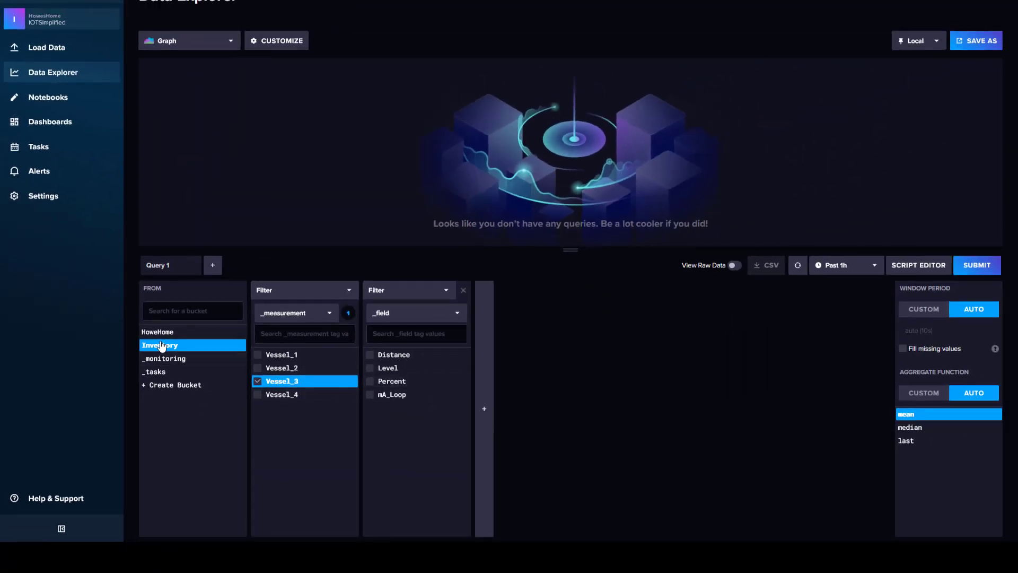
- Query the Level field for Vessel_1–Vessel_4 in Inventory and select the resulting Flux script
left_click(279, 381)
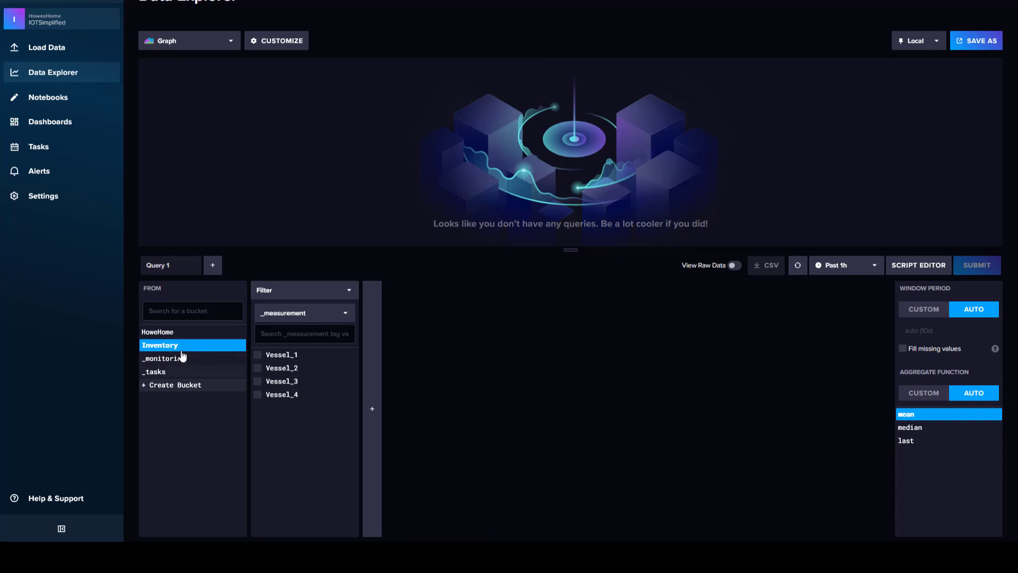
left_click(259, 355)
left_click(260, 368)
left_click(259, 381)
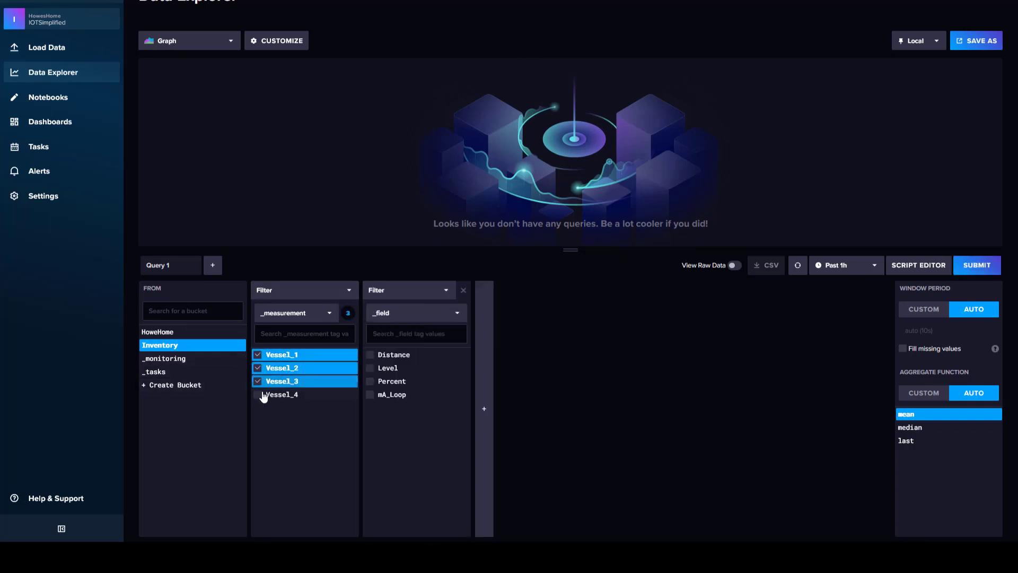
left_click(263, 395)
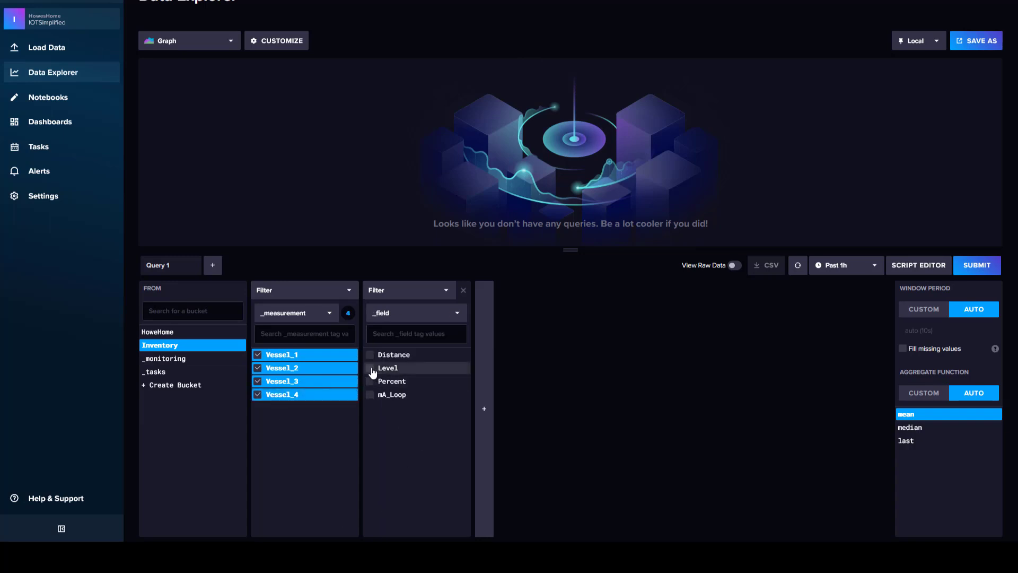
left_click(371, 369)
left_click(978, 269)
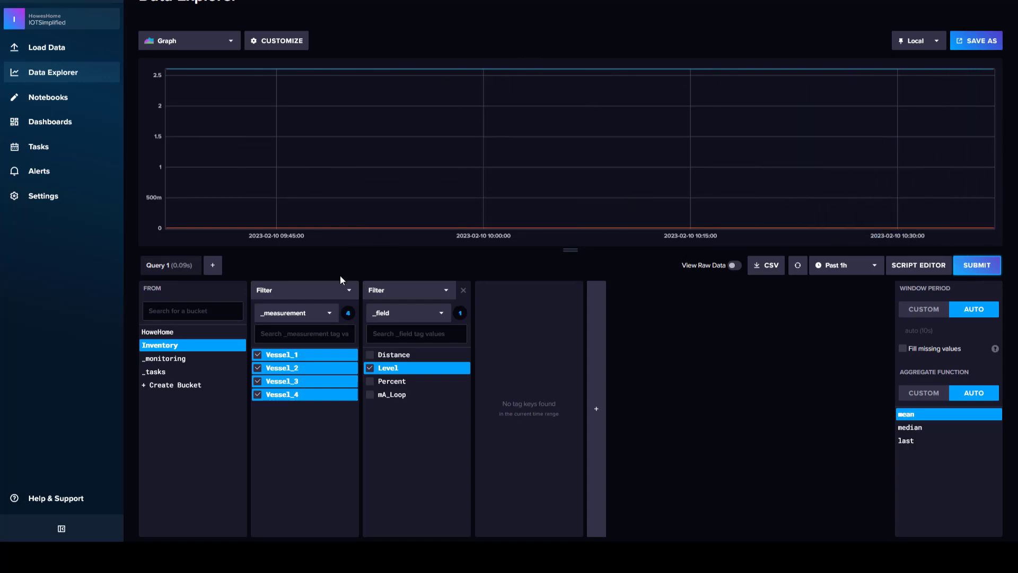
left_click(922, 265)
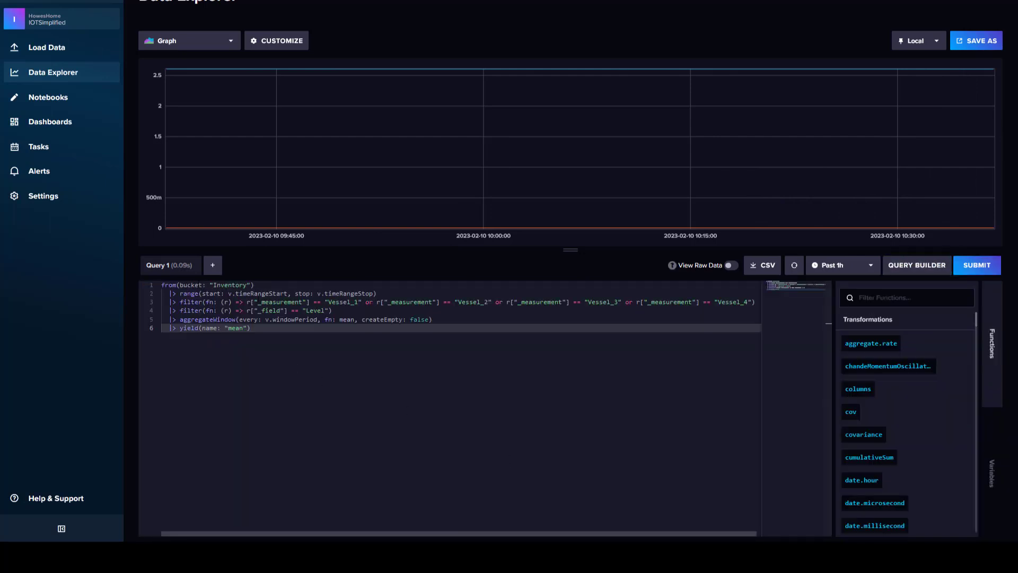
left_click_drag(262, 328, 161, 291)
key("ctrl+c")
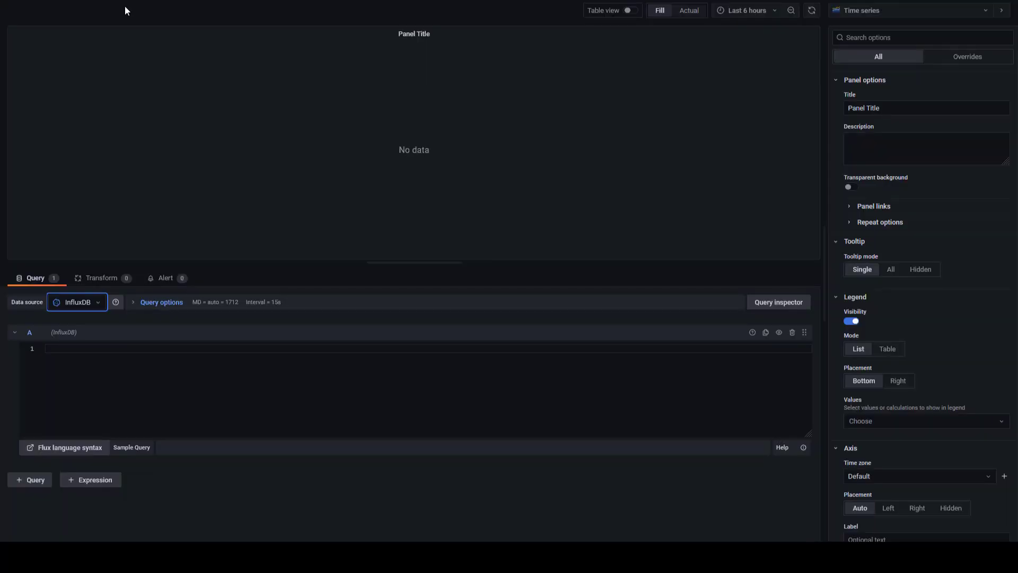
- Paste the Flux query into the panel's query editor and run it to graph four Level series
left_click(65, 350)
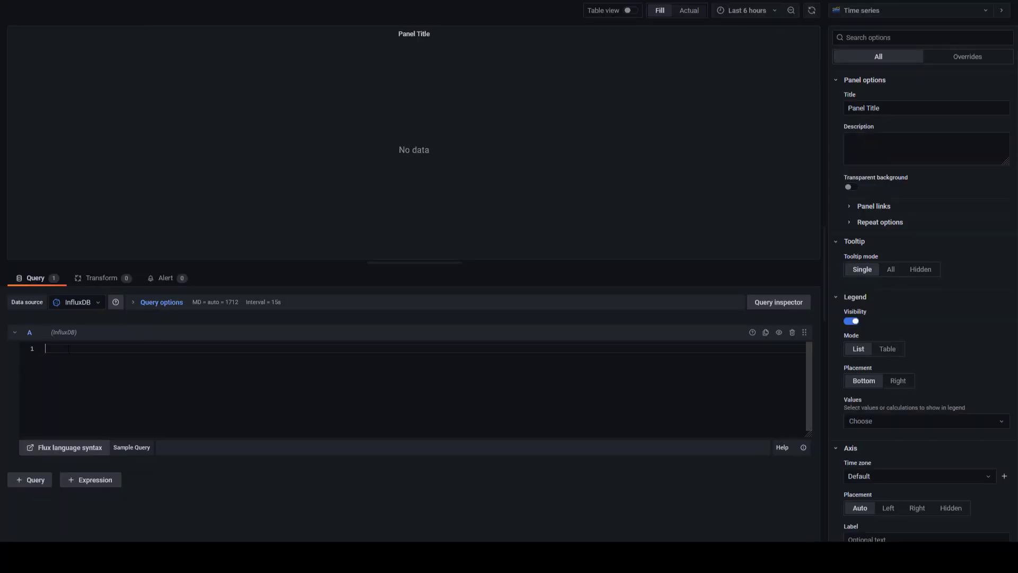
key("ctrl+v")
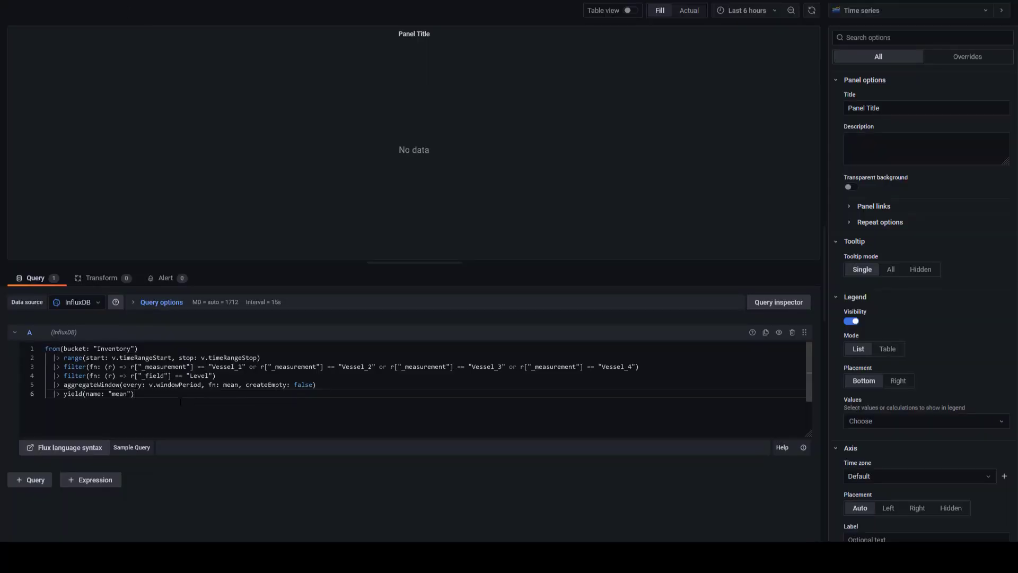
key("Return")
left_click(158, 92)
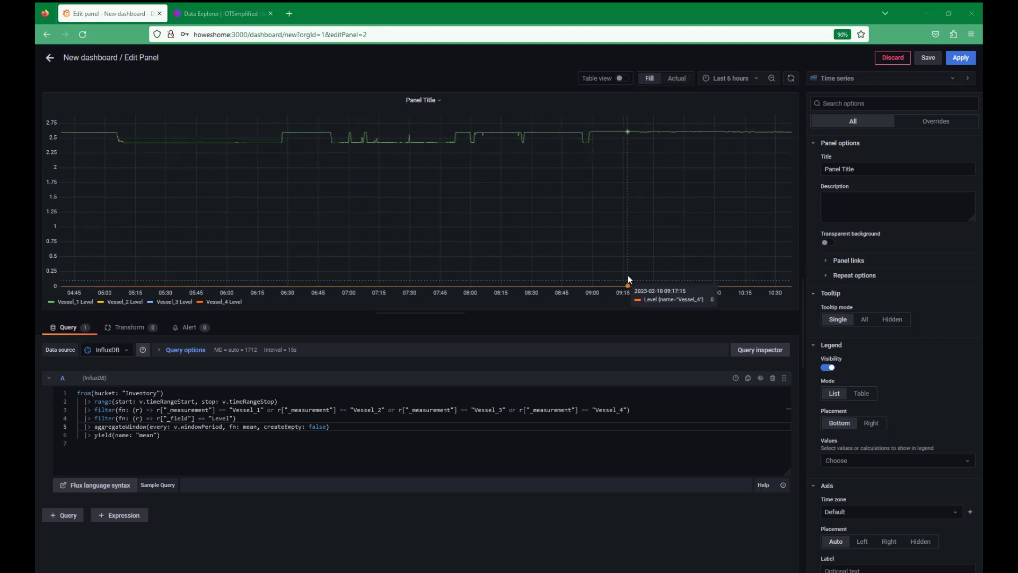
- Apply the panel, widen it across the dashboard, and set auto-refresh to 5s
left_click(960, 57)
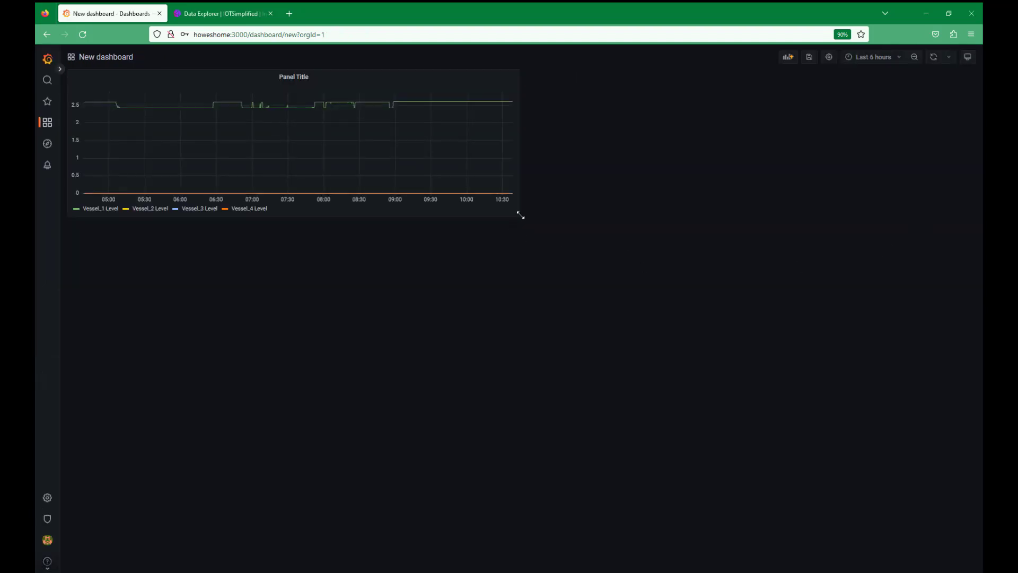
left_click_drag(518, 214, 910, 351)
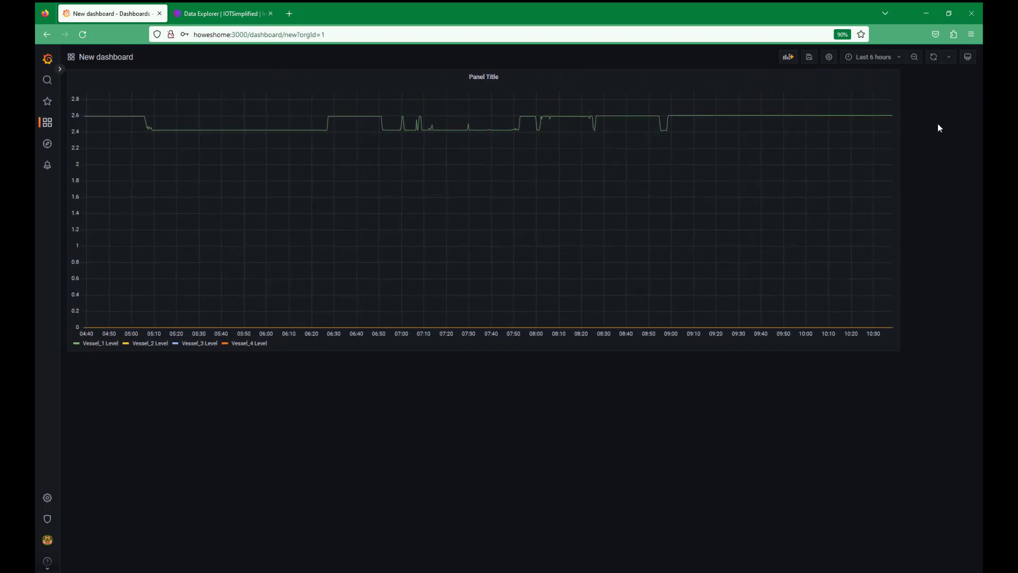
left_click(899, 59)
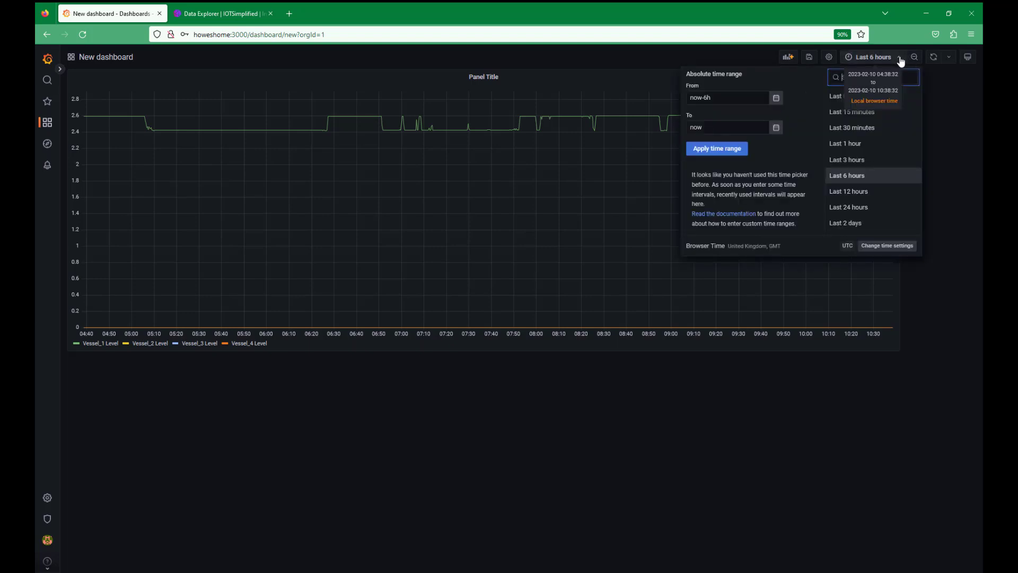
left_click(523, 453)
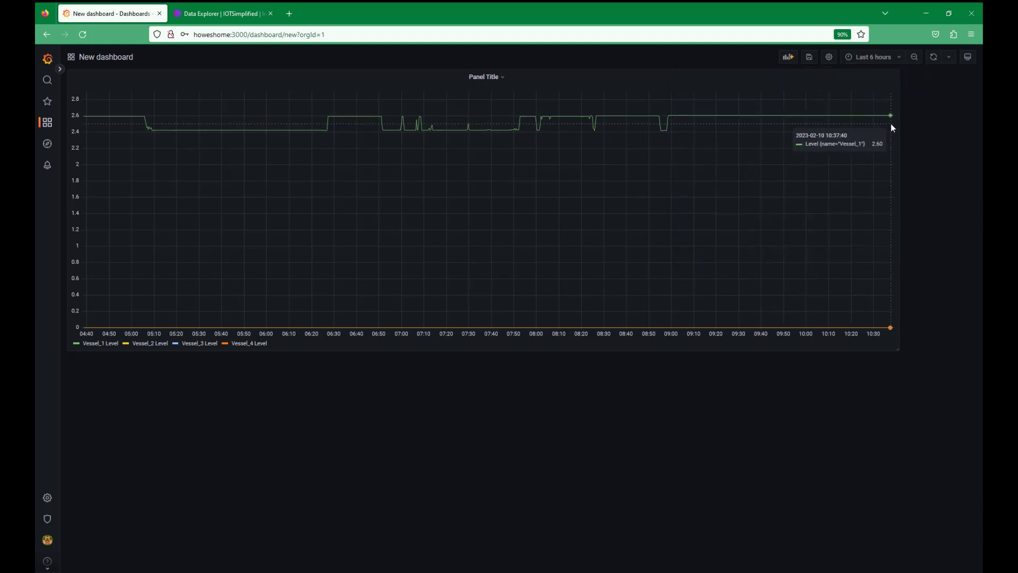
left_click(949, 58)
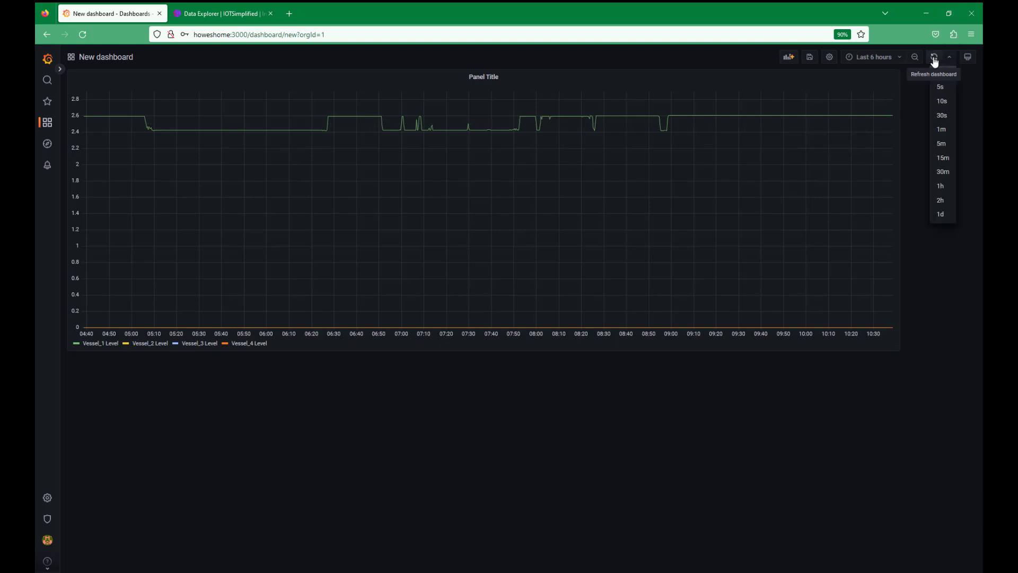
left_click(942, 87)
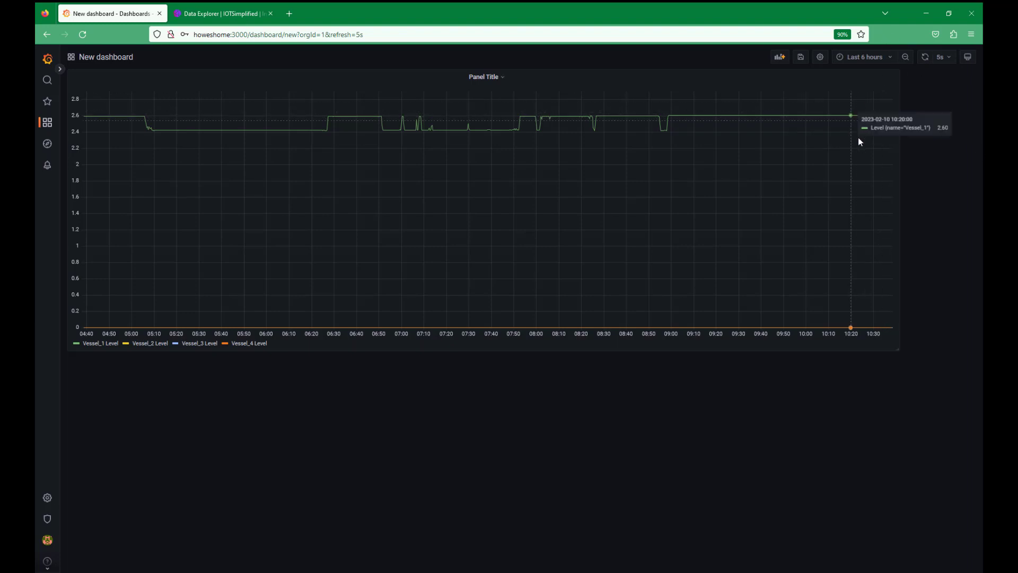
- Switch to full kiosk view, dismiss the notification, and enlarge the graph panel further
left_click(968, 58)
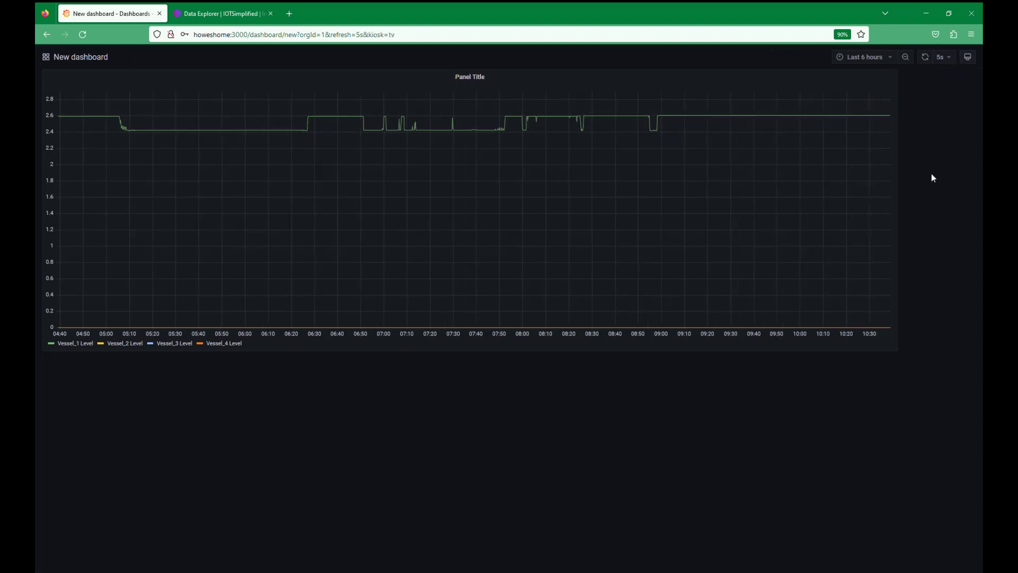
left_click(966, 58)
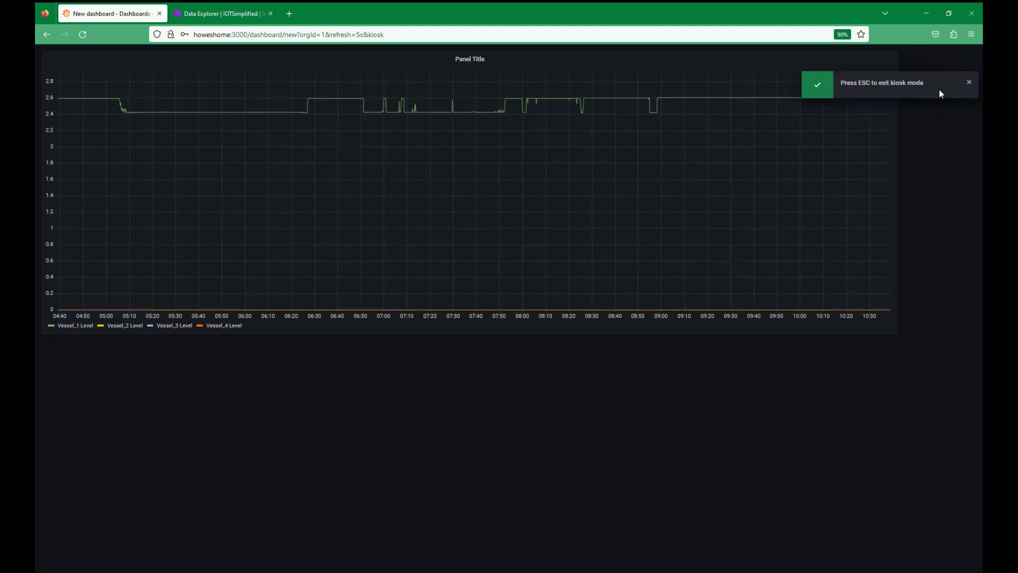
left_click(971, 83)
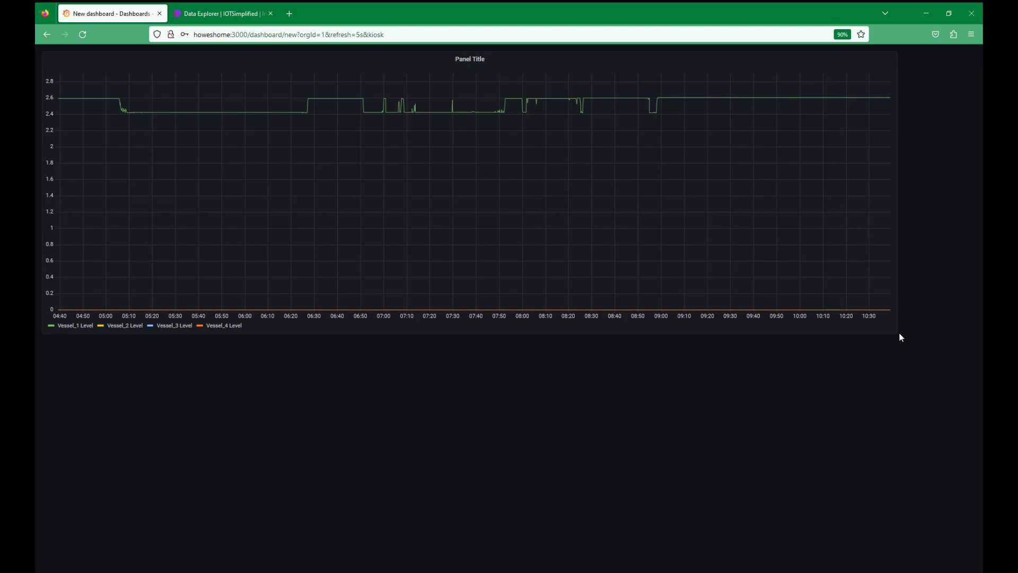
left_click_drag(893, 331, 981, 360)
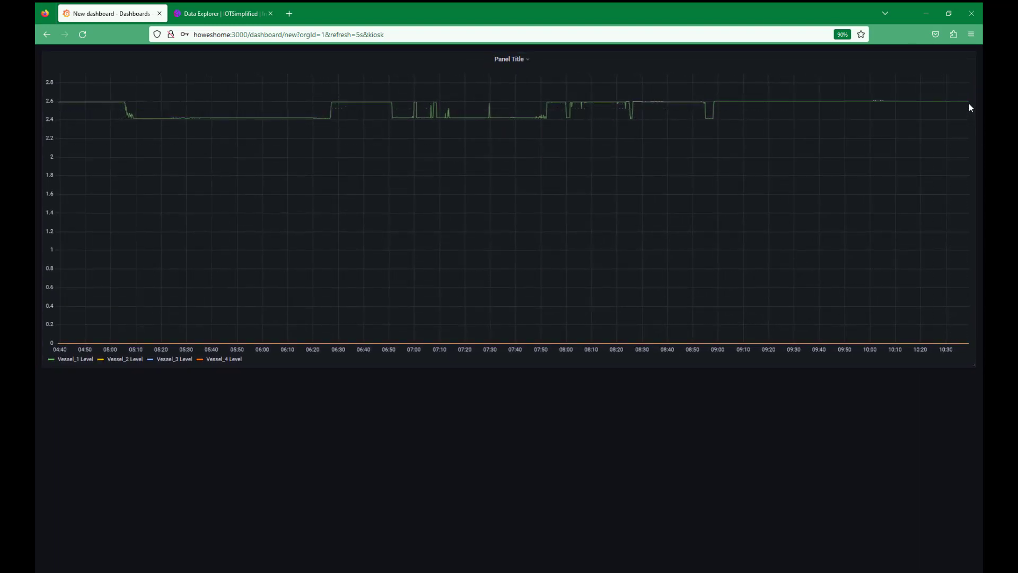
mouse_move(968, 106)
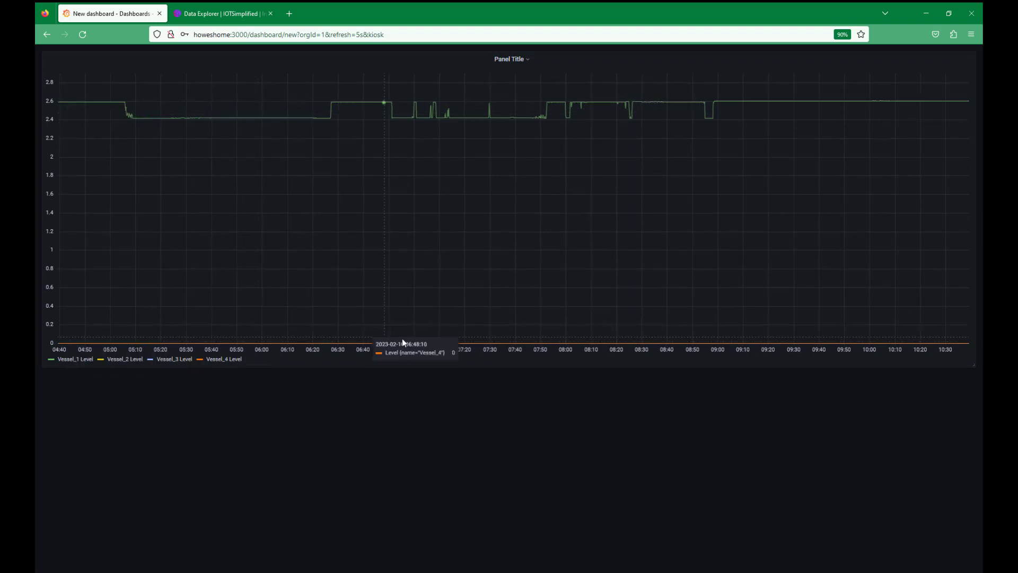
mouse_move(550, 115)
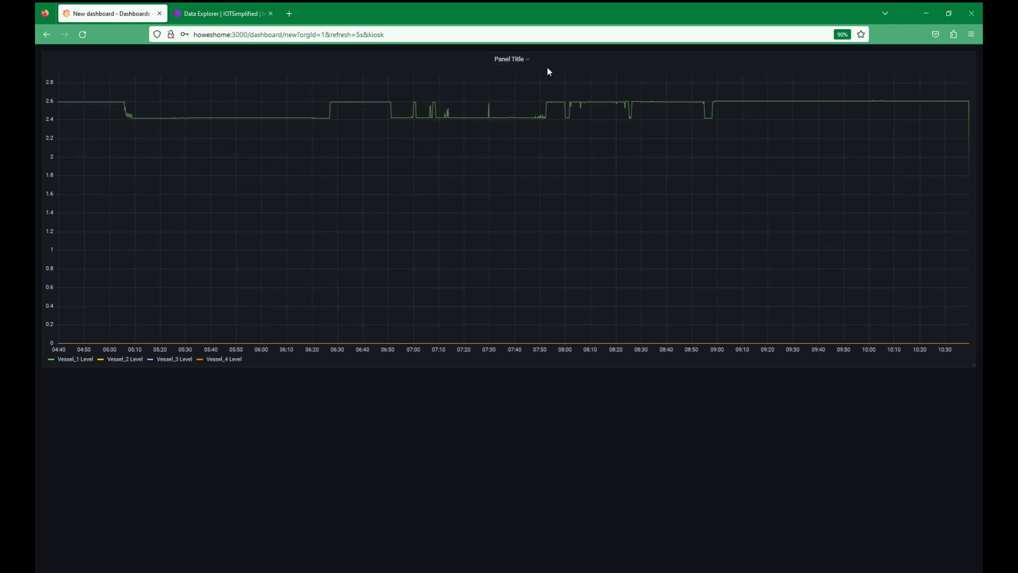
- Exit kiosk mode, show the last 5 minutes, then zoom to 10:39:02–10:39:31
key("Escape")
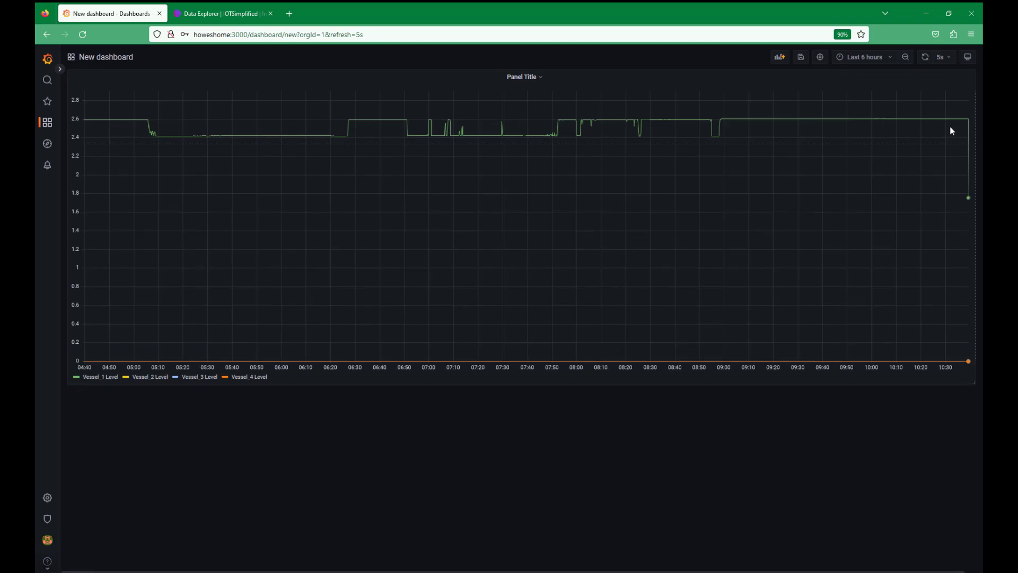
left_click(894, 63)
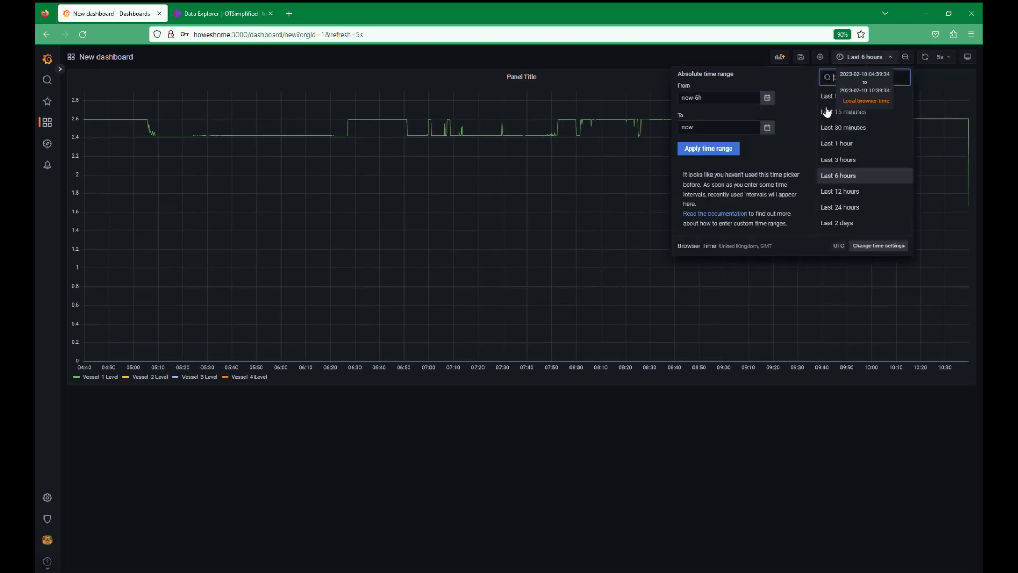
left_click(841, 97)
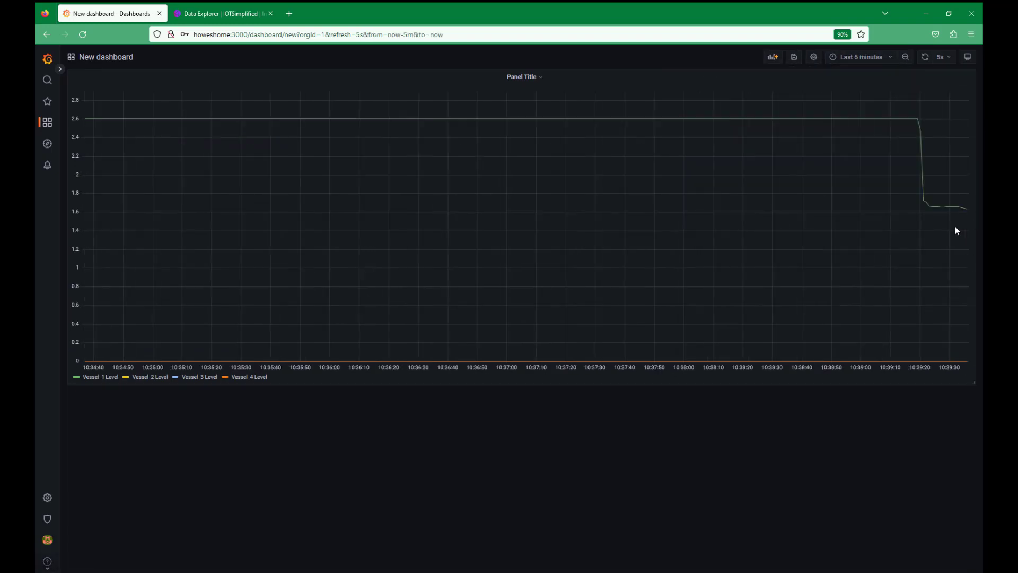
mouse_move(932, 209)
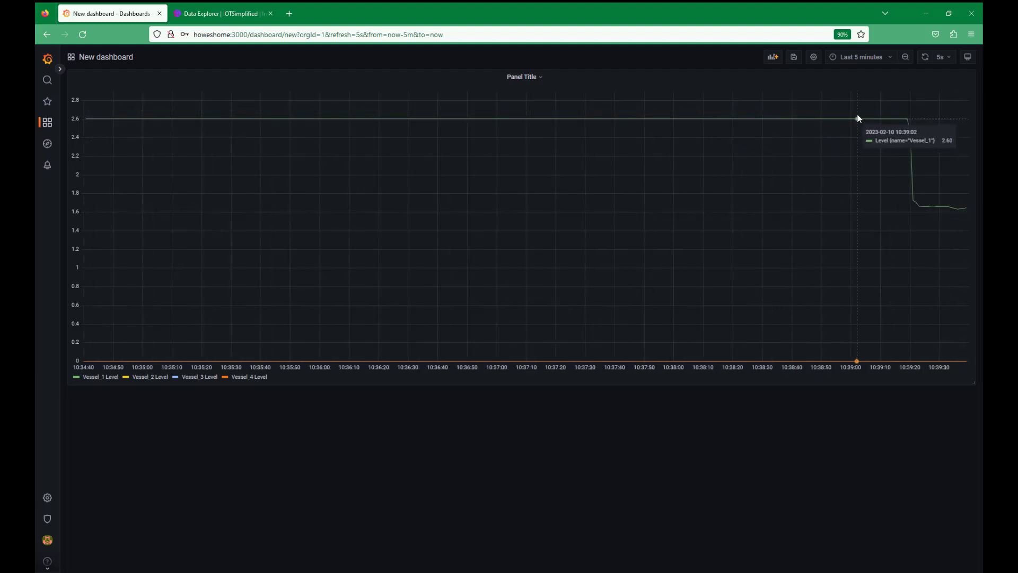
mouse_move(858, 114)
left_mouse_down()
mouse_move(939, 141)
mouse_move(948, 169)
left_mouse_up()
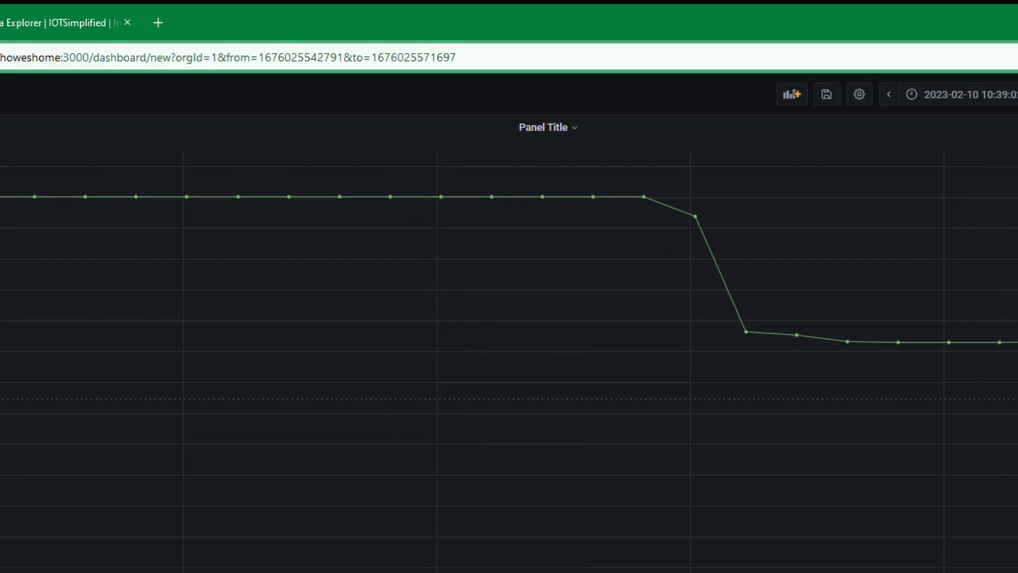
- Return to the last 30 minutes, then zoom into 10:21:34–10:22:39 on 2023-02-10
left_click(960, 94)
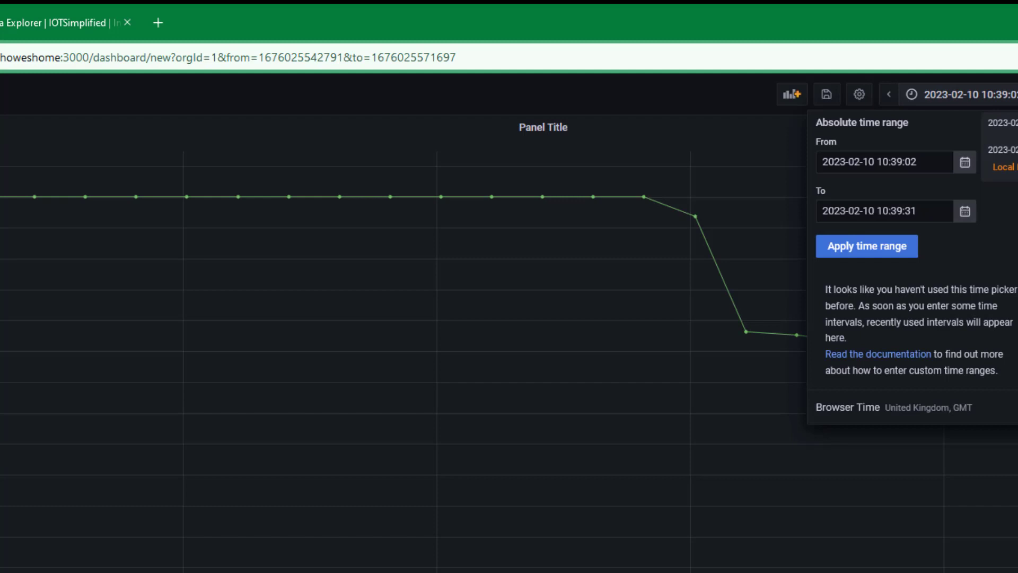
key("alt+Left")
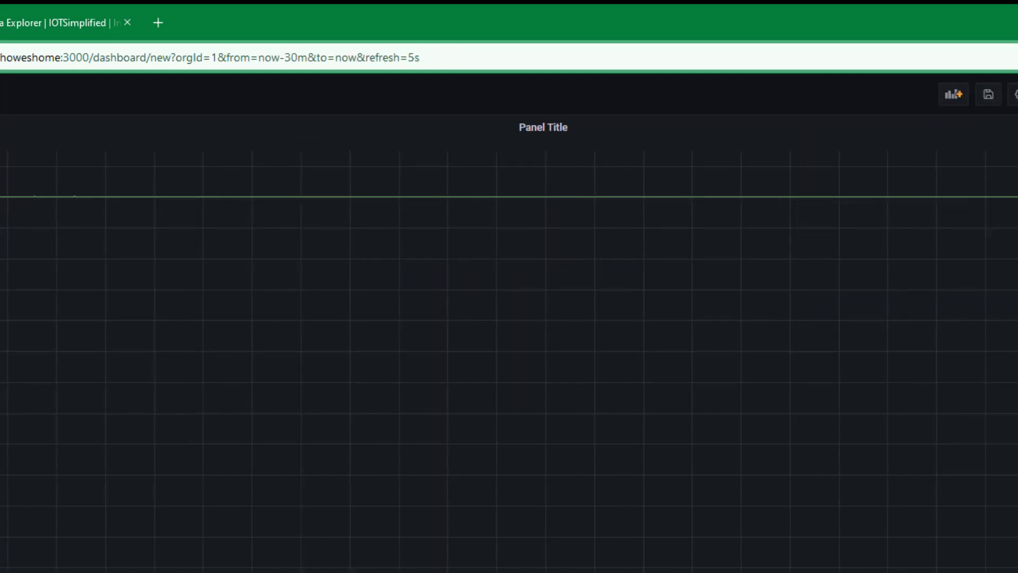
left_click_drag(211, 182, 580, 213)
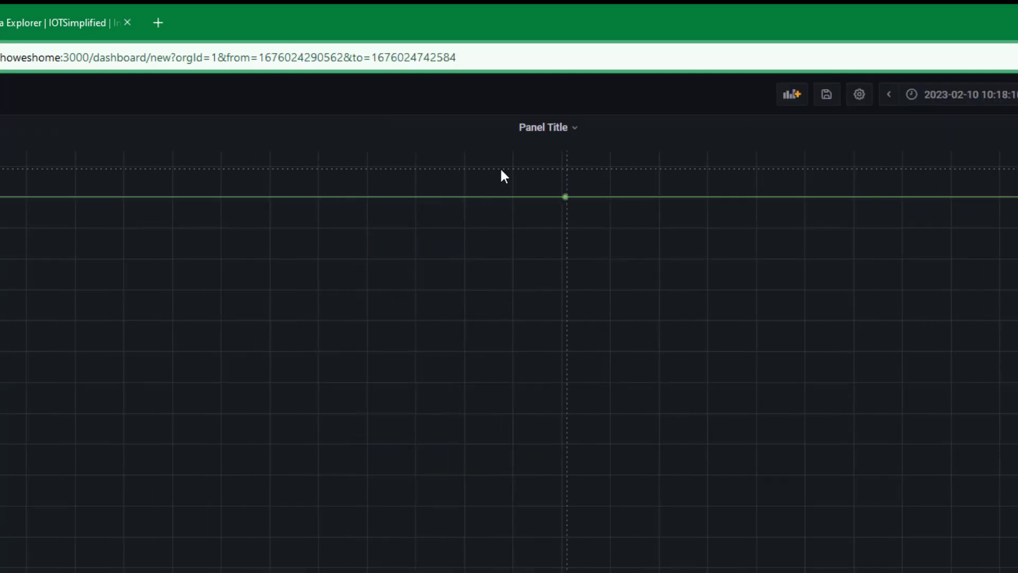
left_click_drag(480, 175, 689, 213)
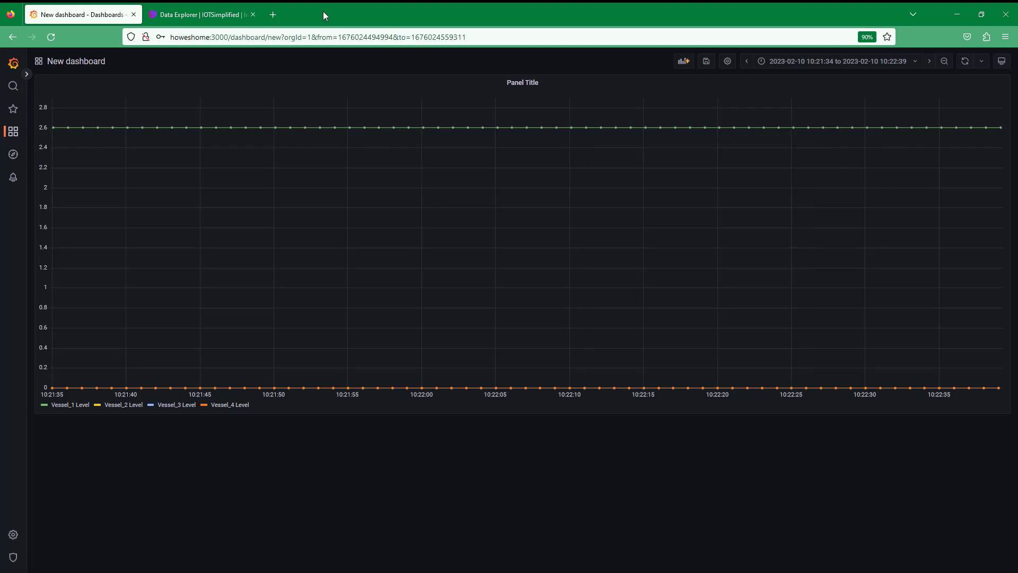
- In InfluxDB's Query Builder, change the Vessel_1–4 query field from Level to Percent
left_click(200, 14)
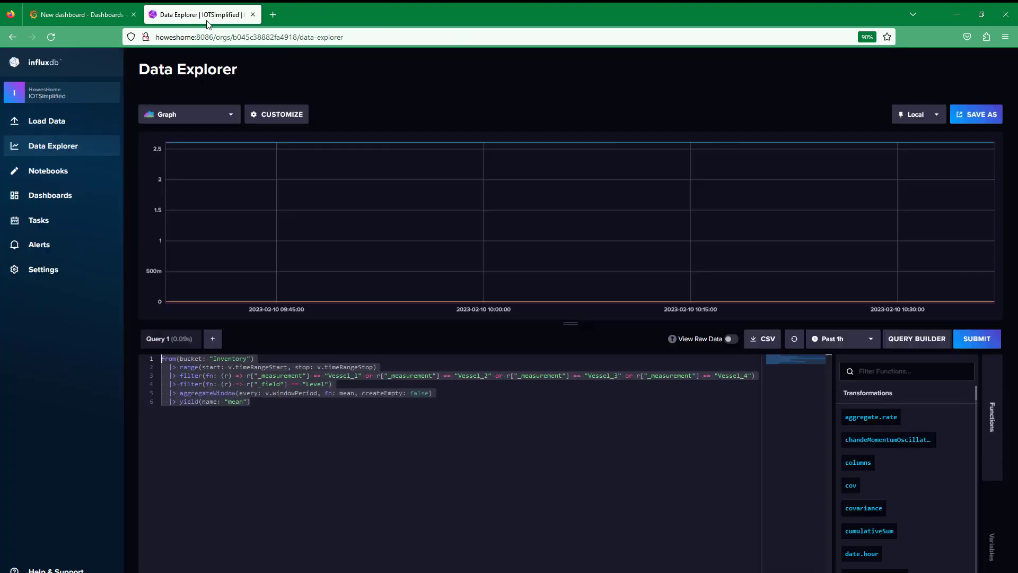
left_click(916, 340)
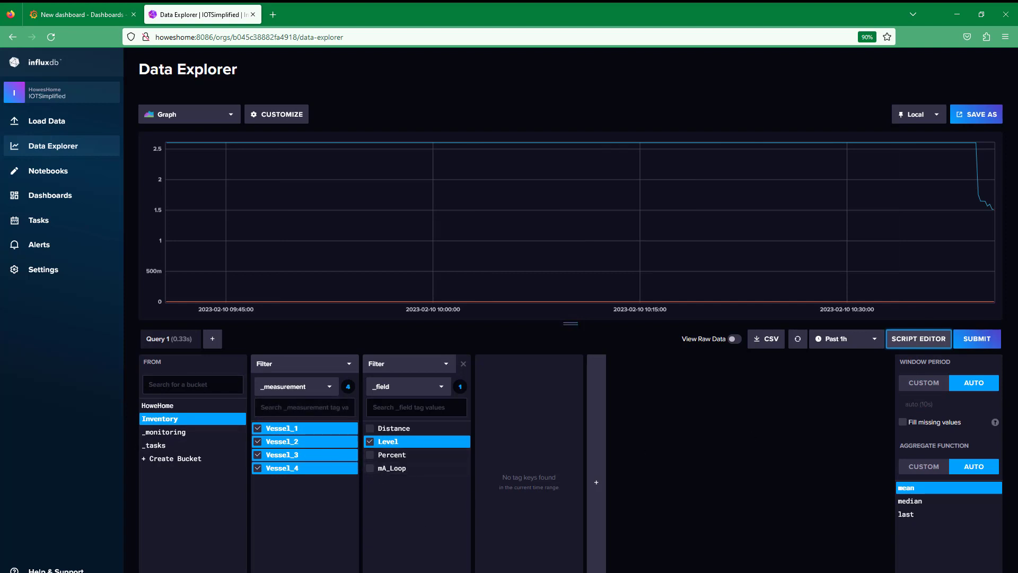
left_click(370, 441)
left_click(374, 456)
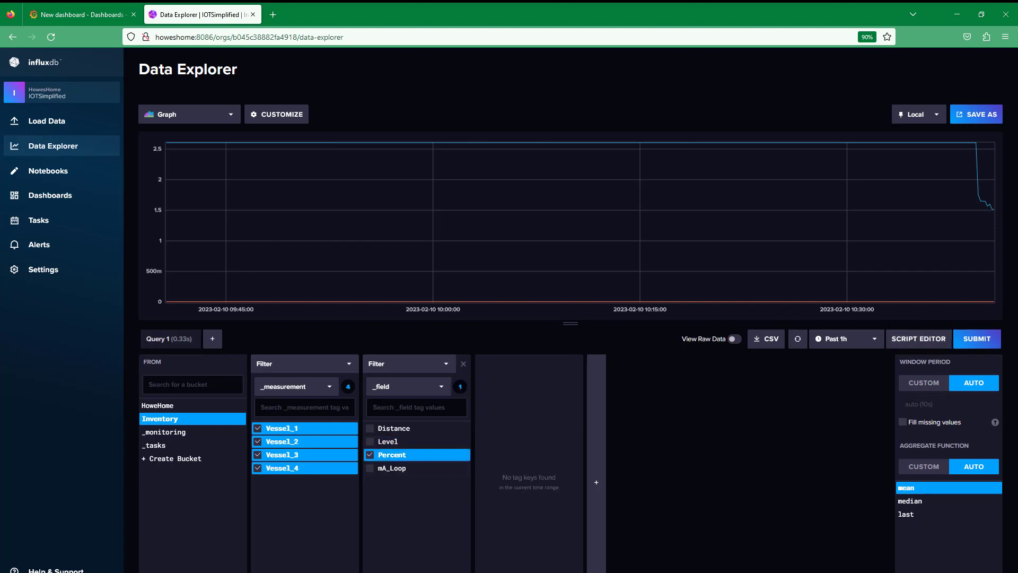
- Copy the generated Percent Flux script and return to the Grafana dashboard
left_click(927, 344)
left_click_drag(265, 404, 157, 362)
key("ctrl+c")
key("alt+Tab")
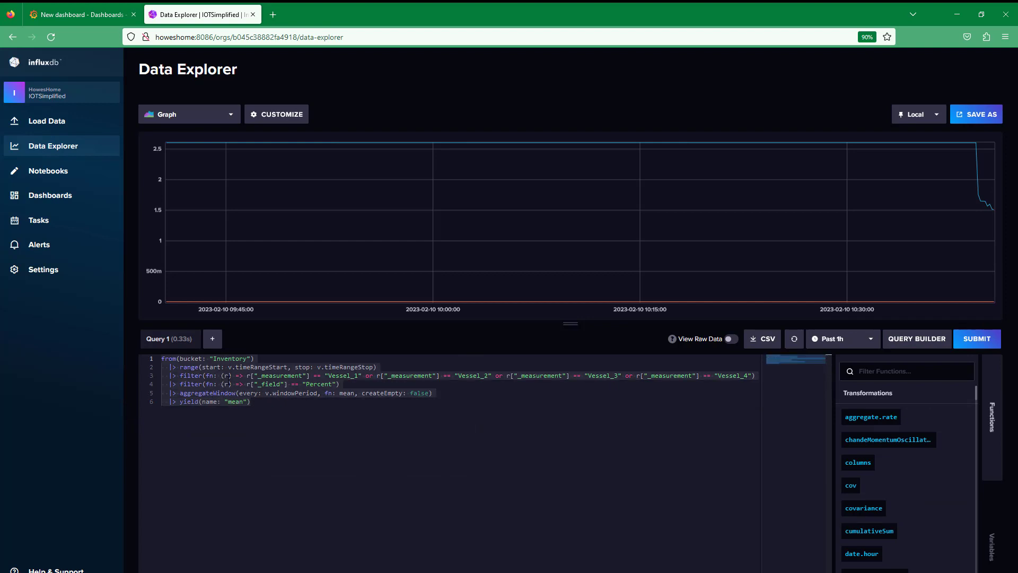
key("alt+Tab")
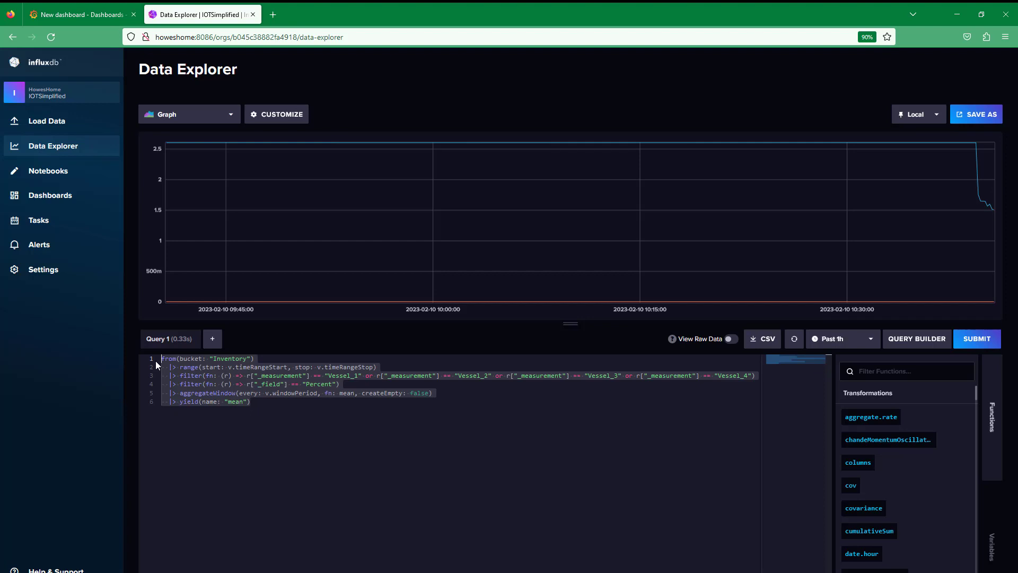
left_click(74, 15)
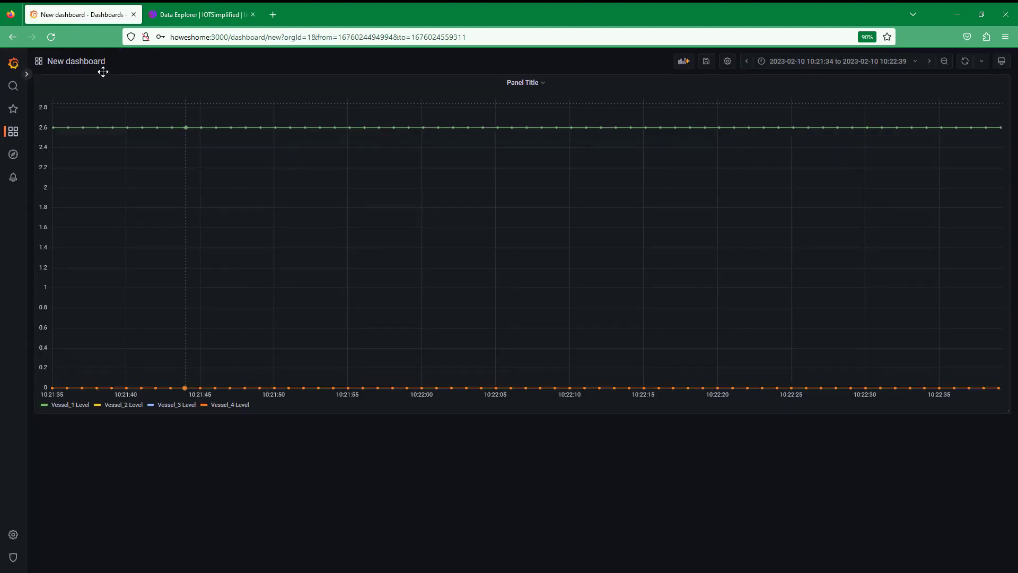
- Add a new Gauge panel and run the pasted Vessel Percent Flux query in it
left_click(684, 61)
left_click(171, 133)
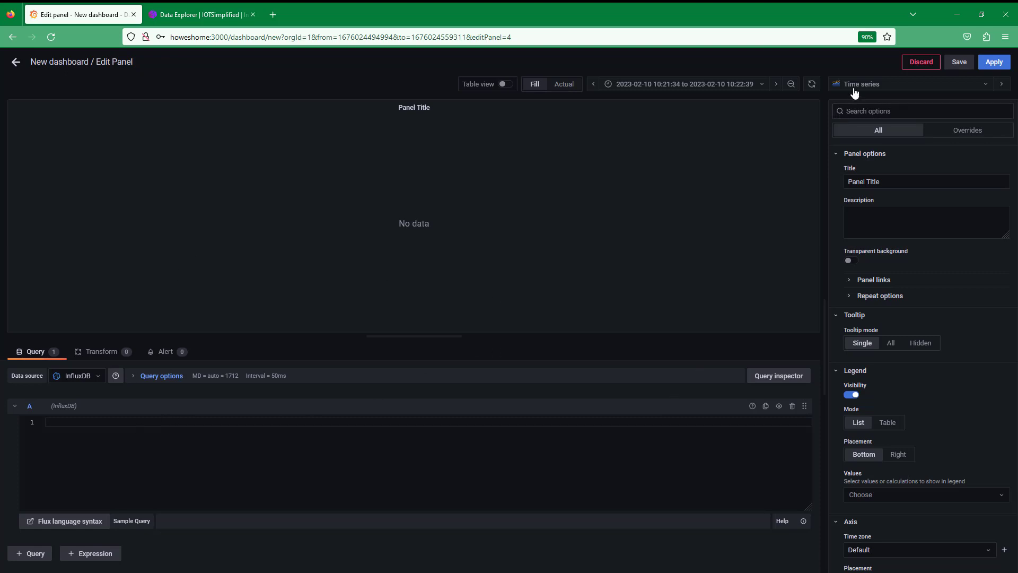
left_click(875, 85)
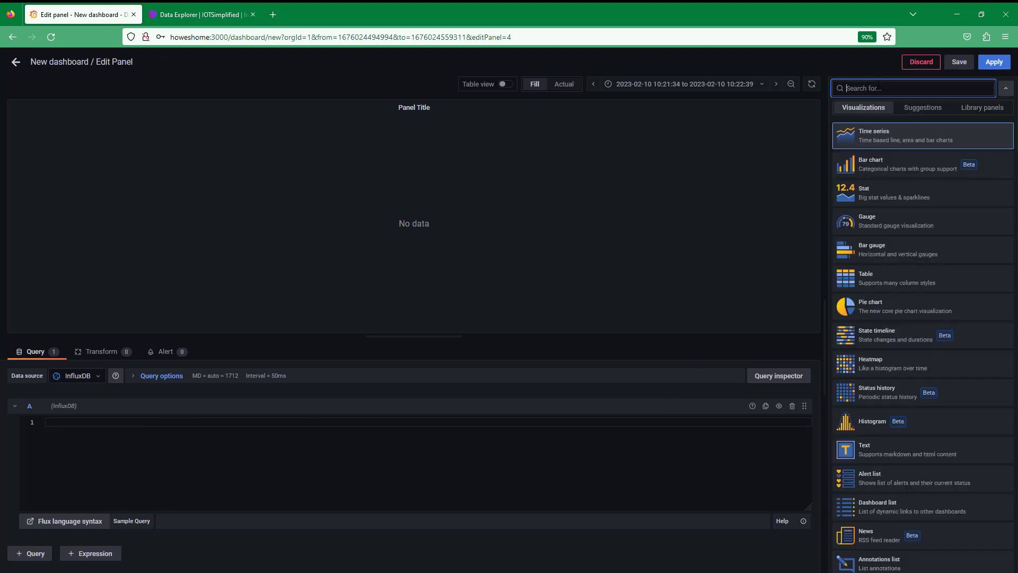
left_click(866, 220)
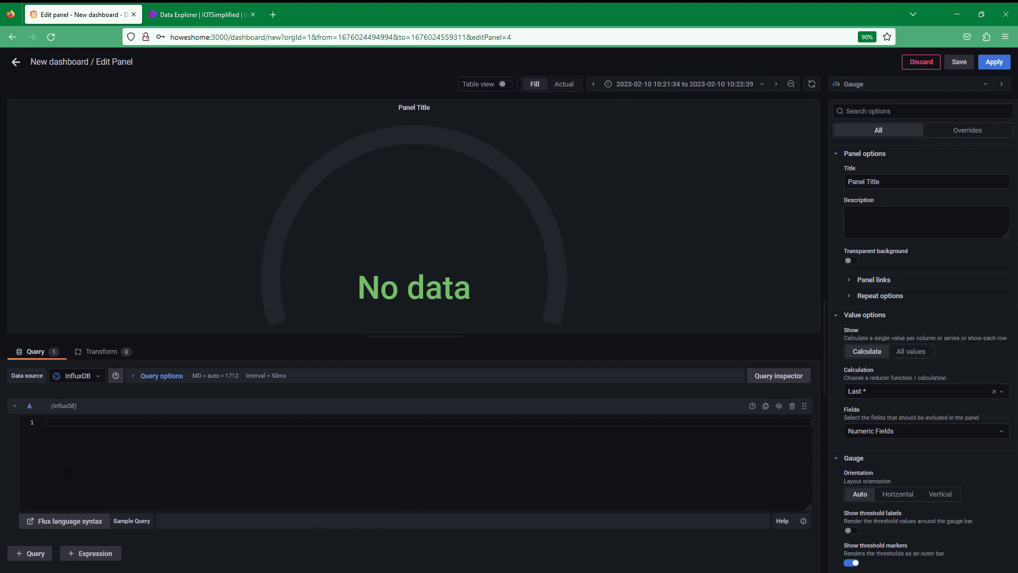
right_click(75, 427)
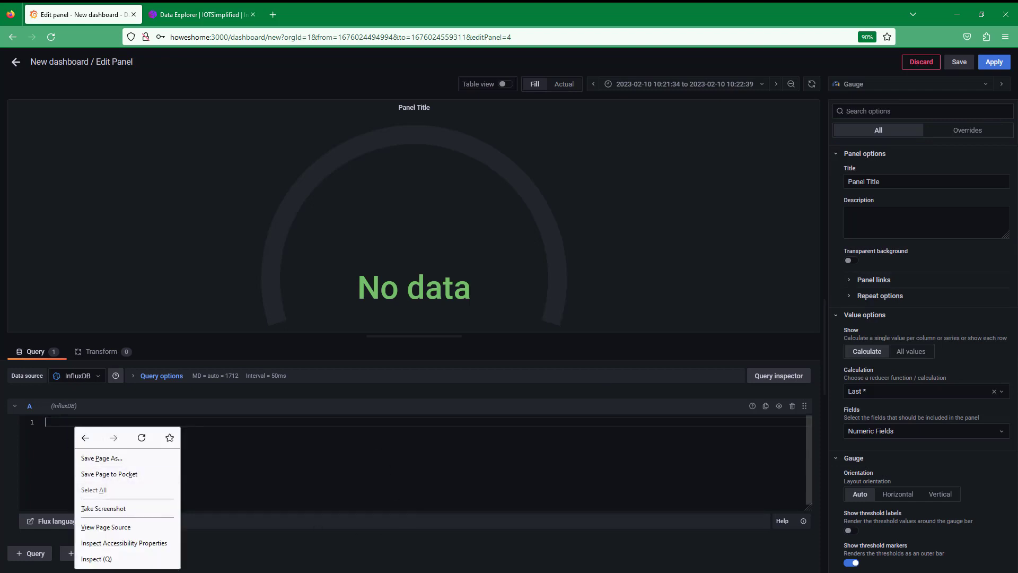
left_click(48, 419)
key("ctrl+v")
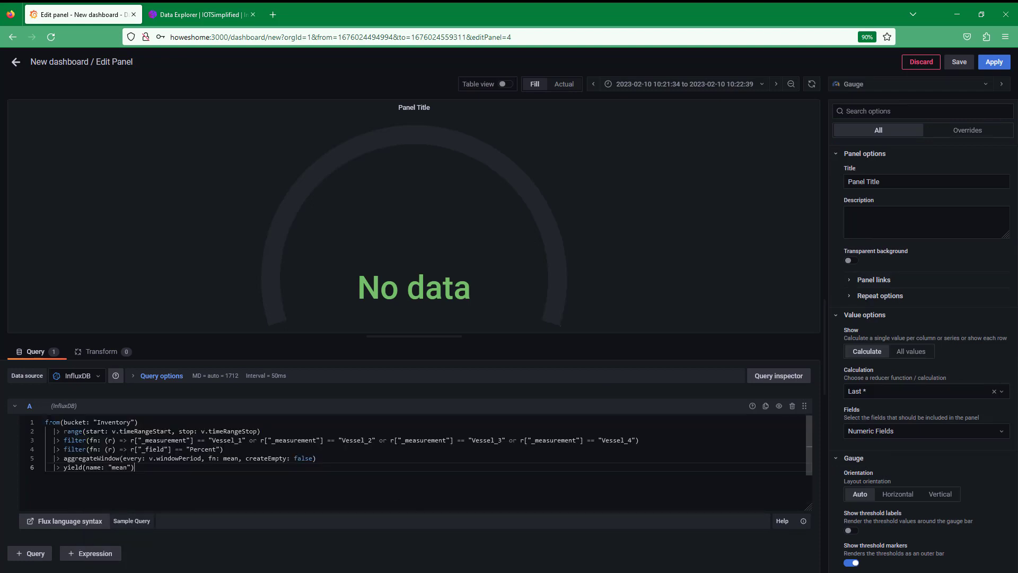
left_click(247, 512)
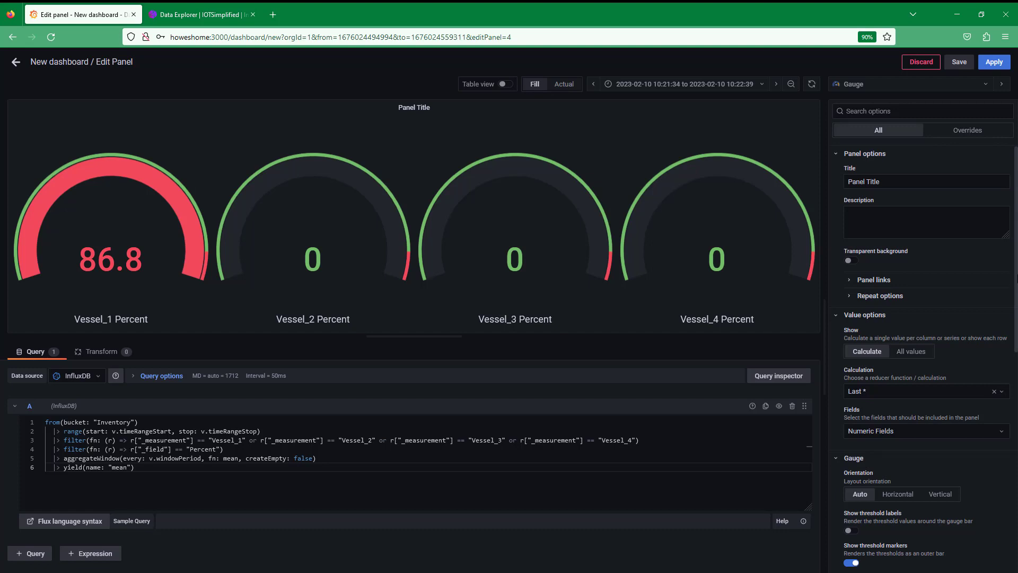
- Raise the gauge's red threshold from 80 to 90
left_click_drag(1016, 280, 959, 569)
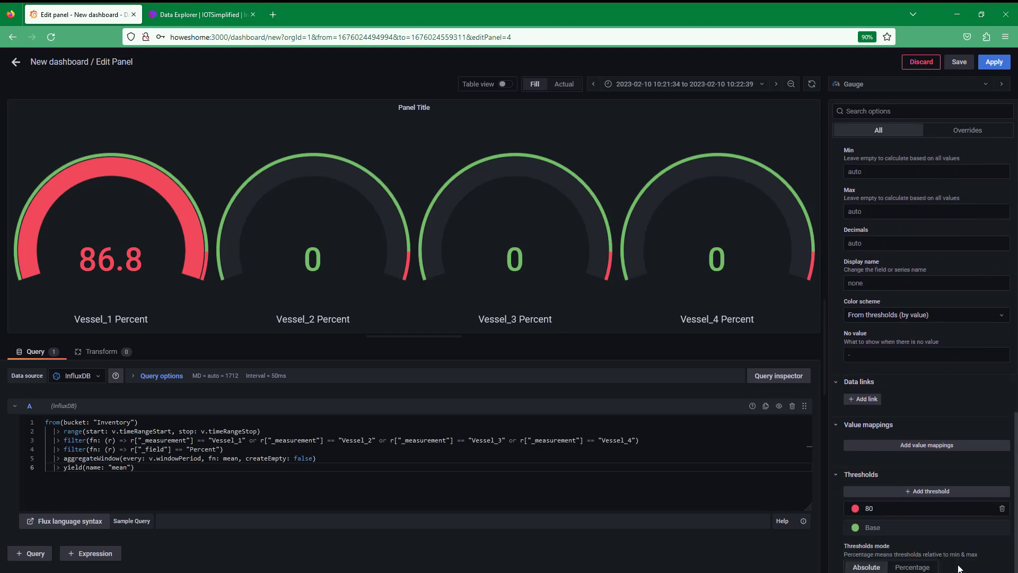
double_click(869, 508)
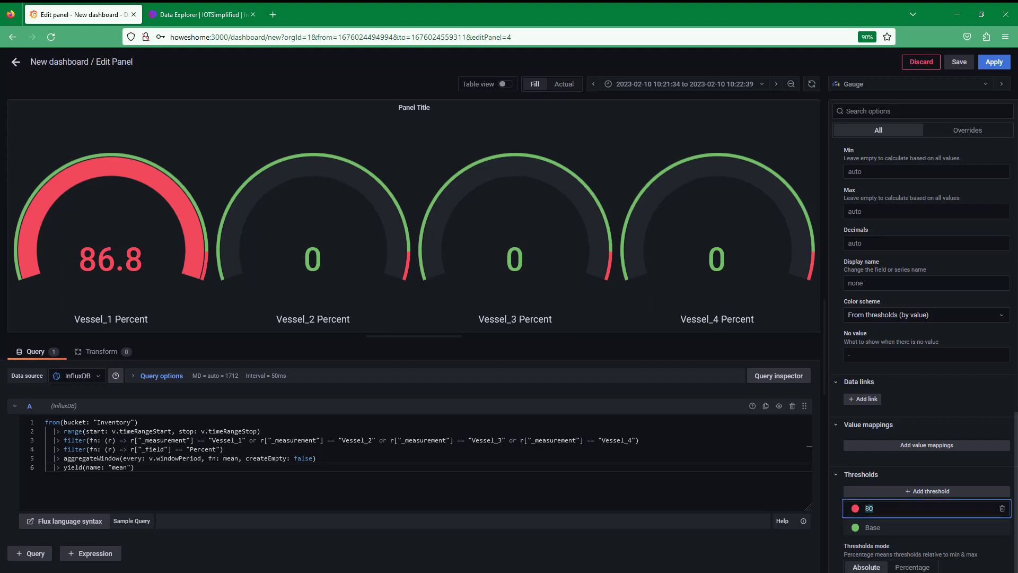
type("90")
left_click(909, 520)
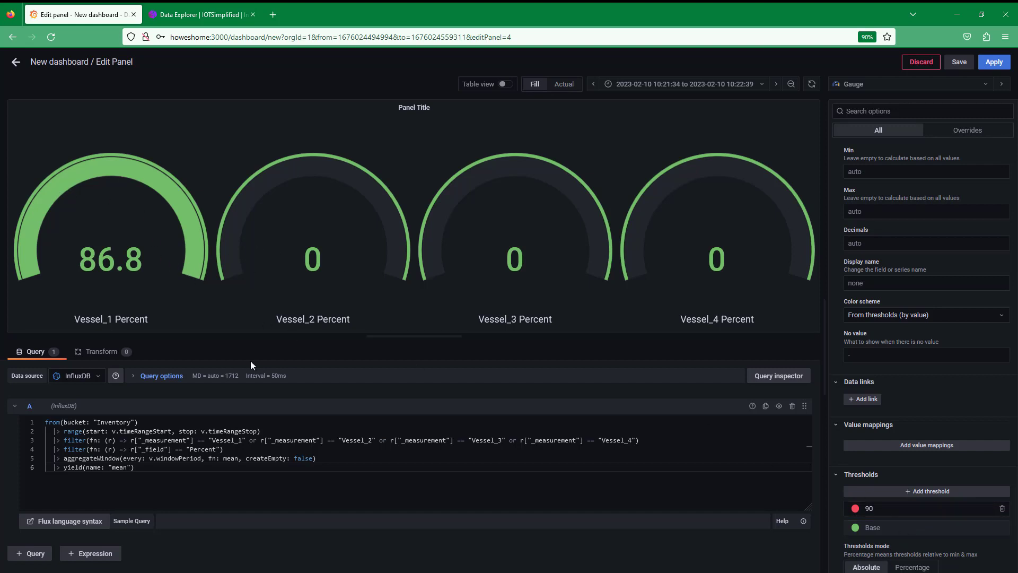
- Apply the gauge panel, stretch it to full width, and set auto-refresh to 5s
left_click(993, 63)
left_click_drag(519, 211, 1000, 211)
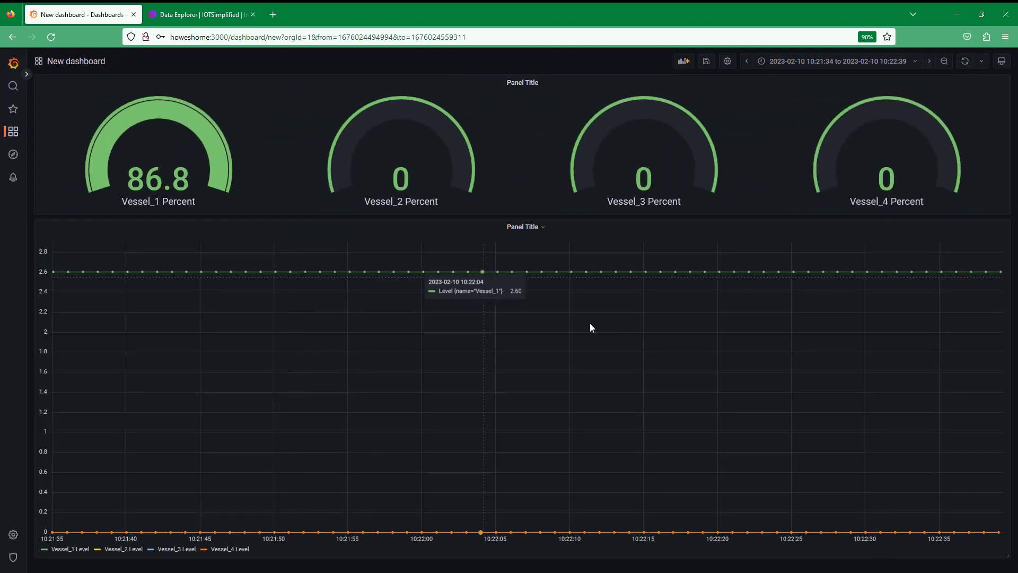
left_click(982, 63)
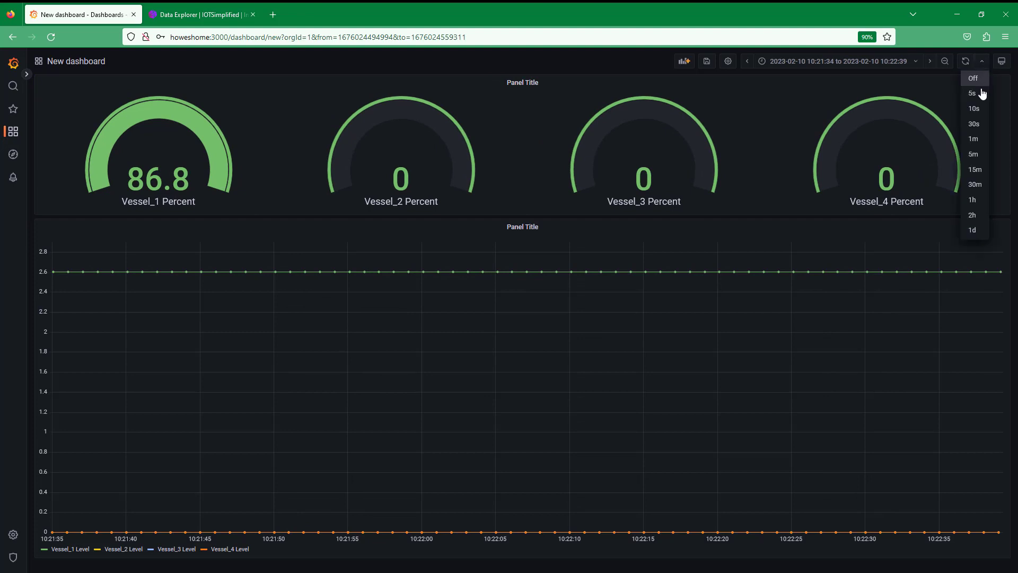
left_click(981, 96)
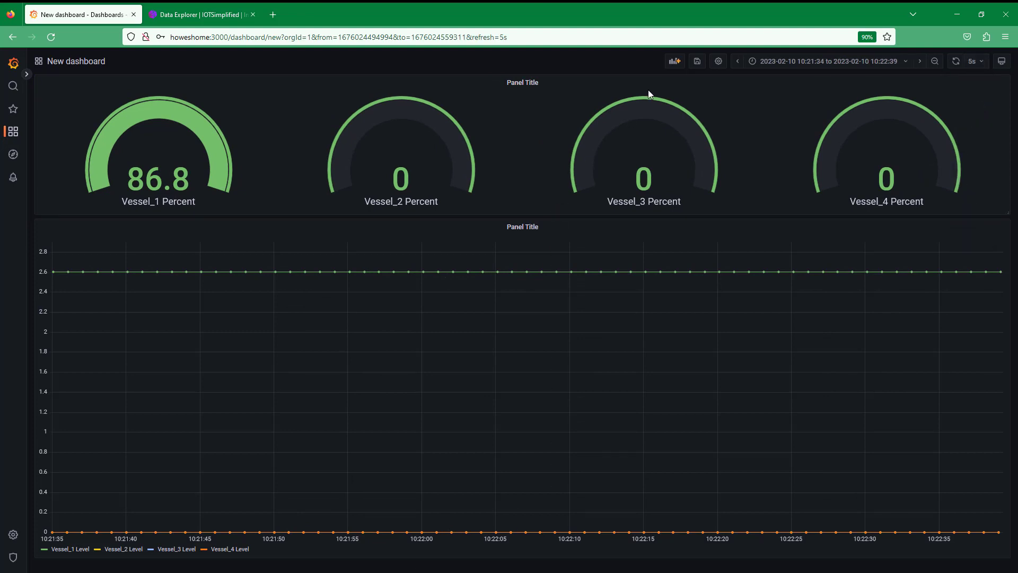
- Save the dashboard under the name 'InFlucDB'
left_click(697, 63)
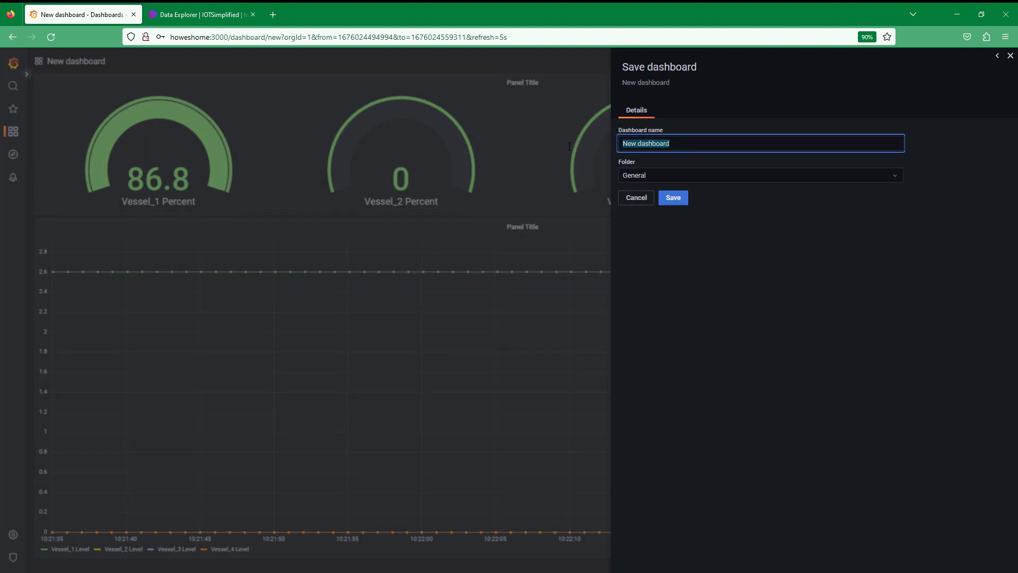
type("InFluc")
type("DB")
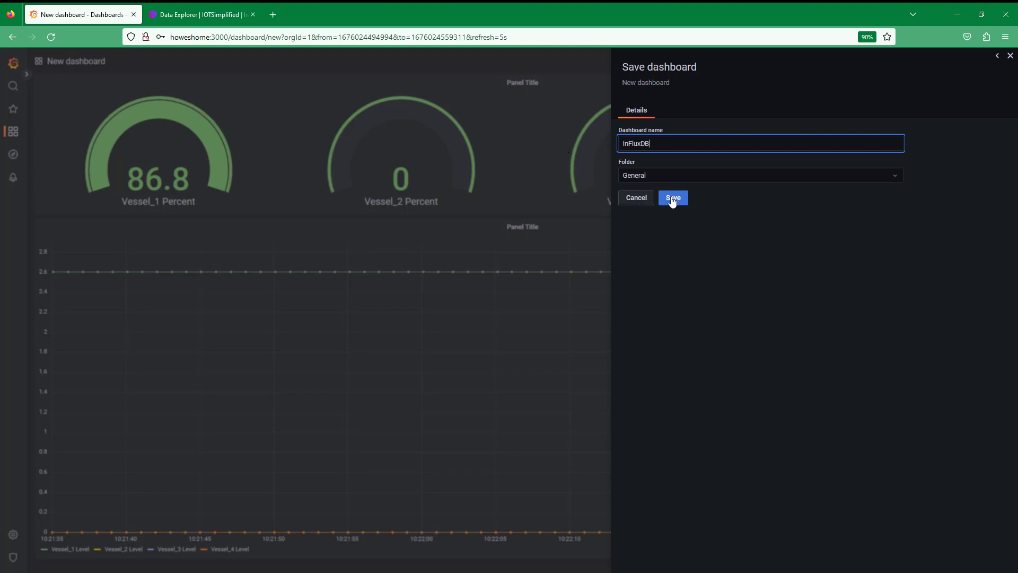
left_click(673, 197)
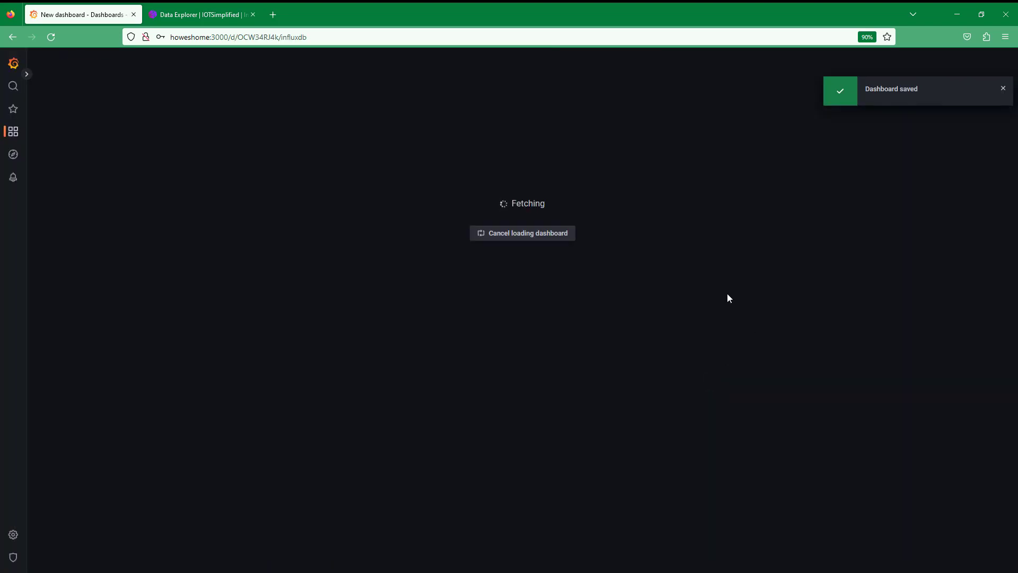